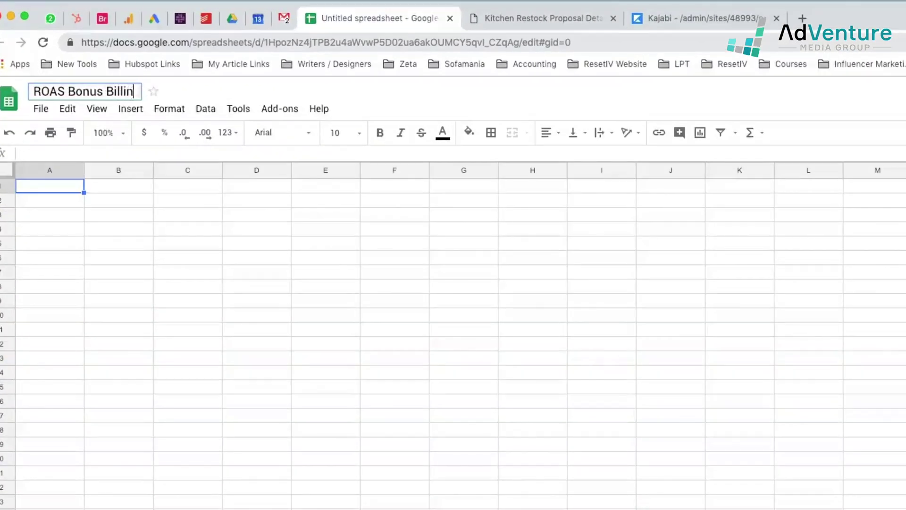
Enter 'ROAS Bonus Billing Model Template' as the spreadsheet title and commit it.
type(" Model Templ")
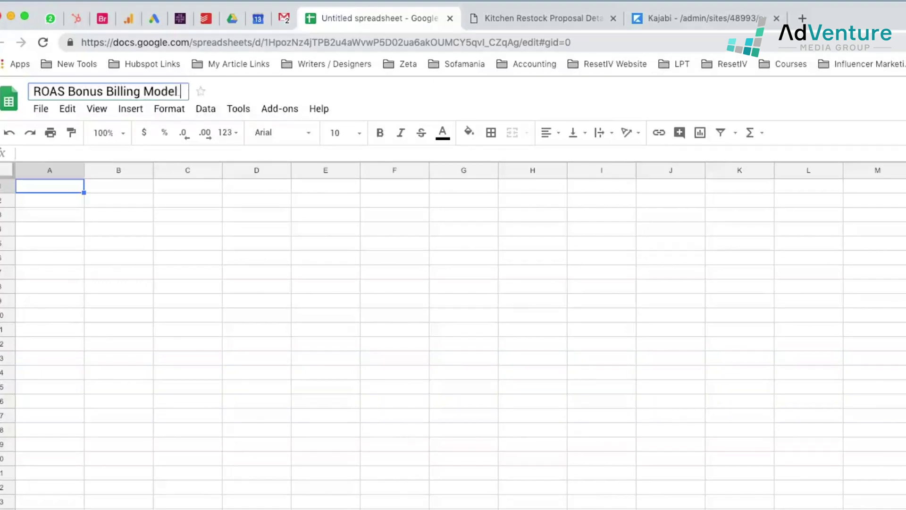
type("ate")
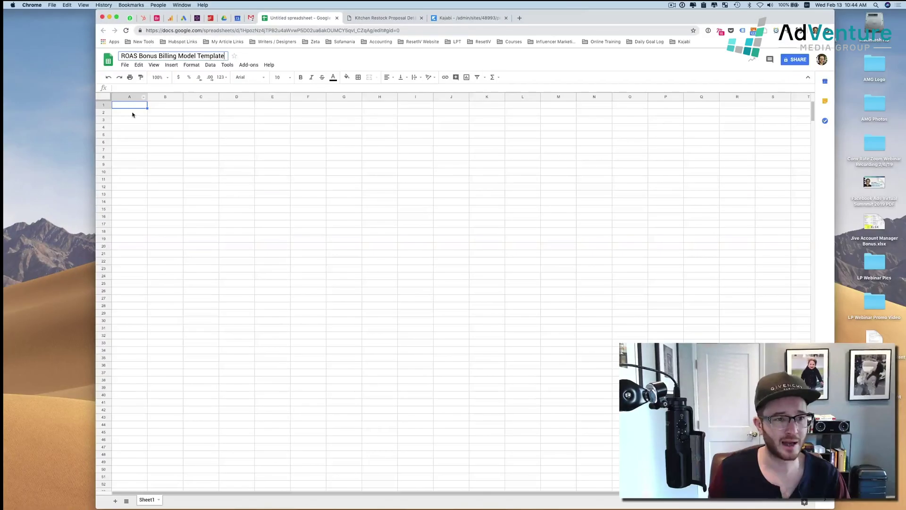
left_click(53, 188)
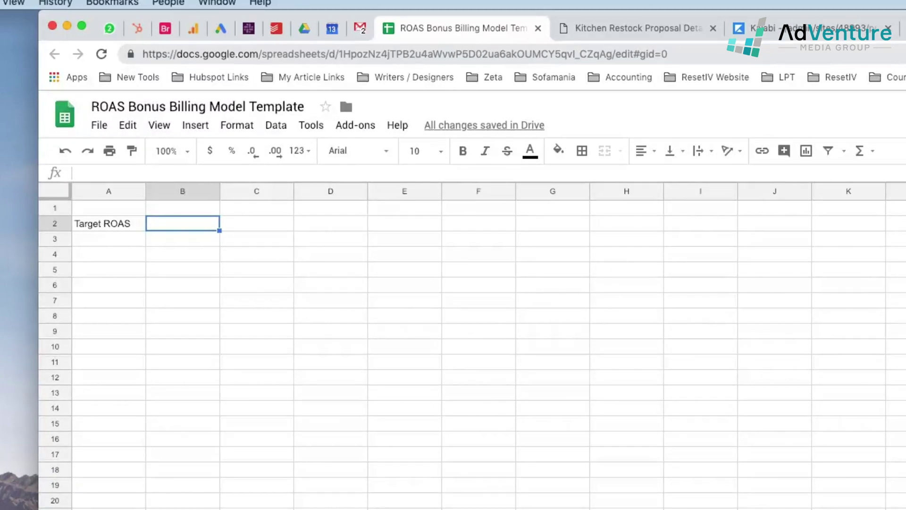
Give Target ROAS the value 500% and add Commission on ROAS above Target at 50%.
type("500")
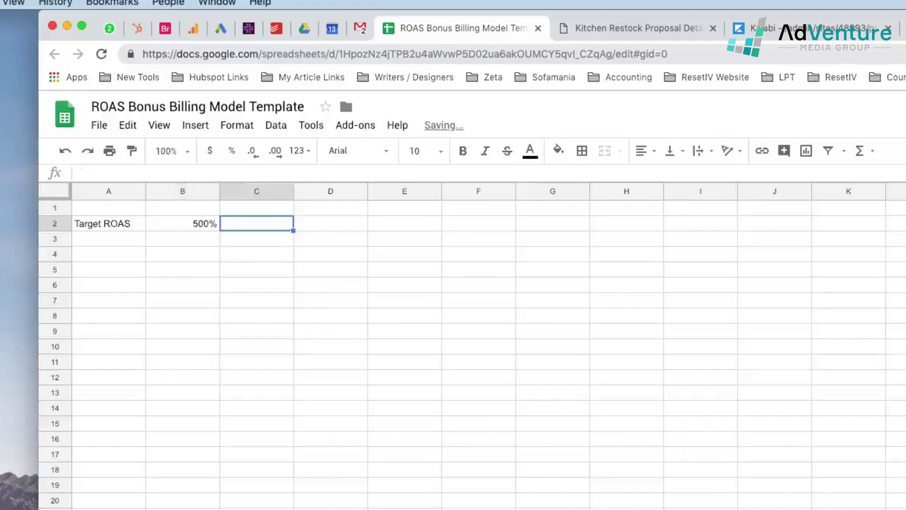
left_click(109, 224)
left_click(109, 239)
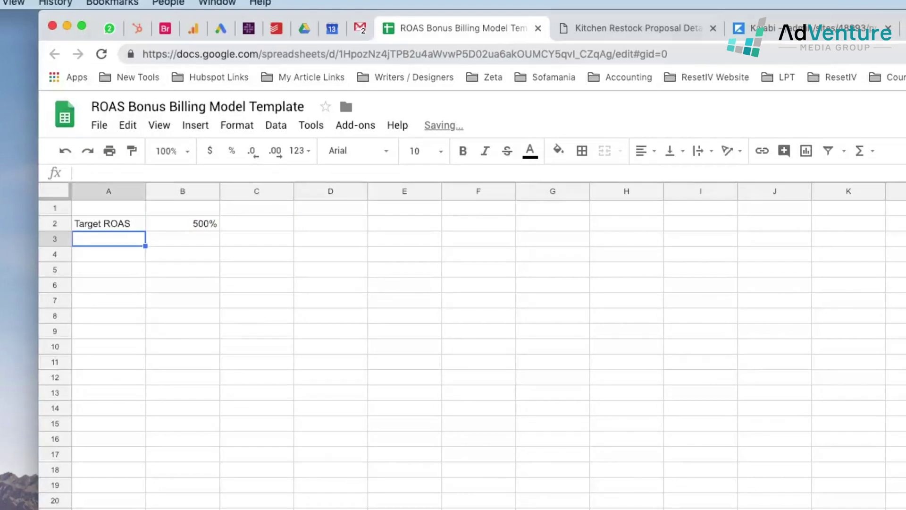
type("Commi")
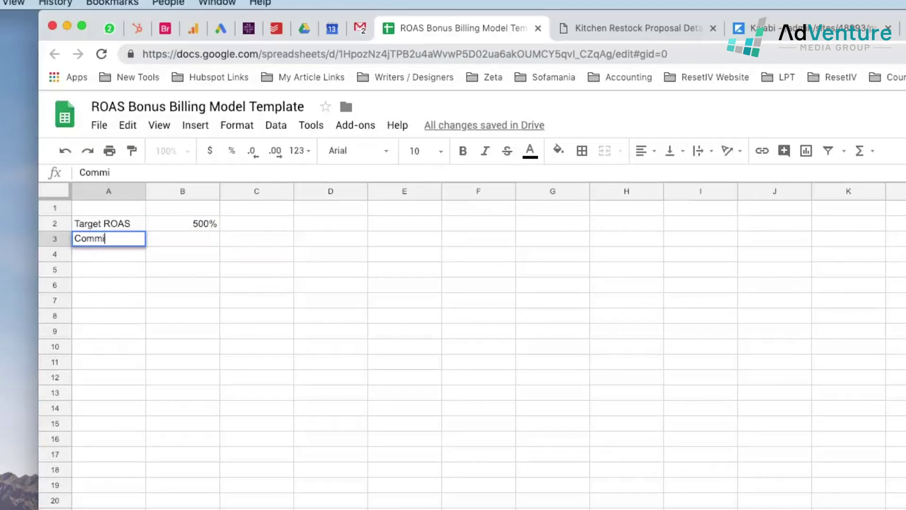
type("ssion on RO")
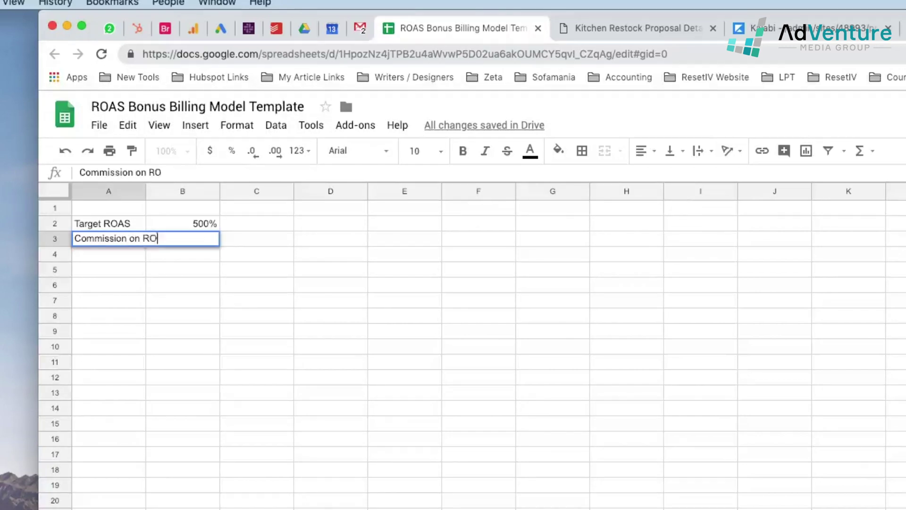
type("AS above Target")
key("Tab")
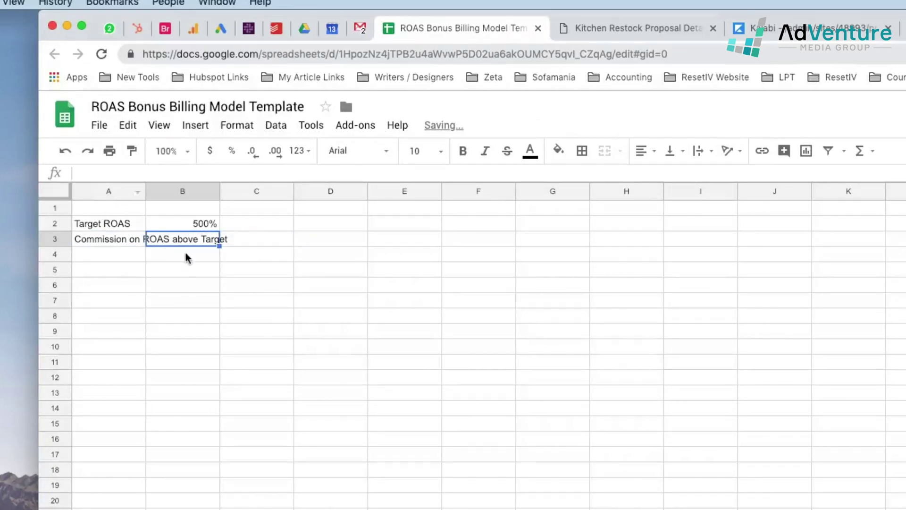
type("50")
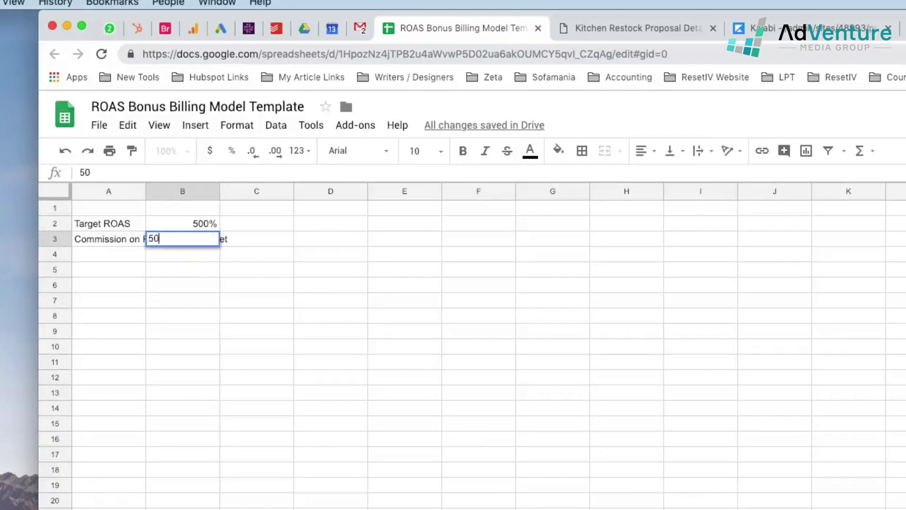
type("%")
key("Tab")
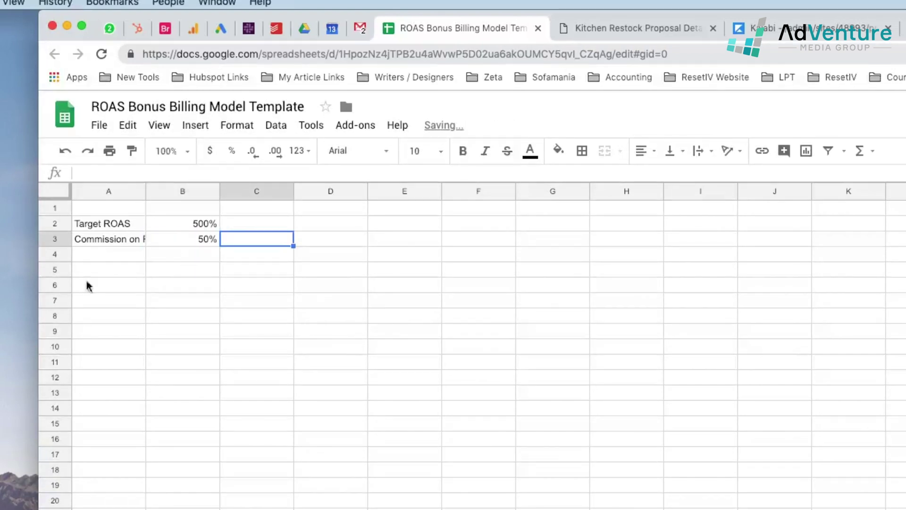
Autofit column A to the labels and add Base Percentage of Spend at 7%.
double_click(144, 193)
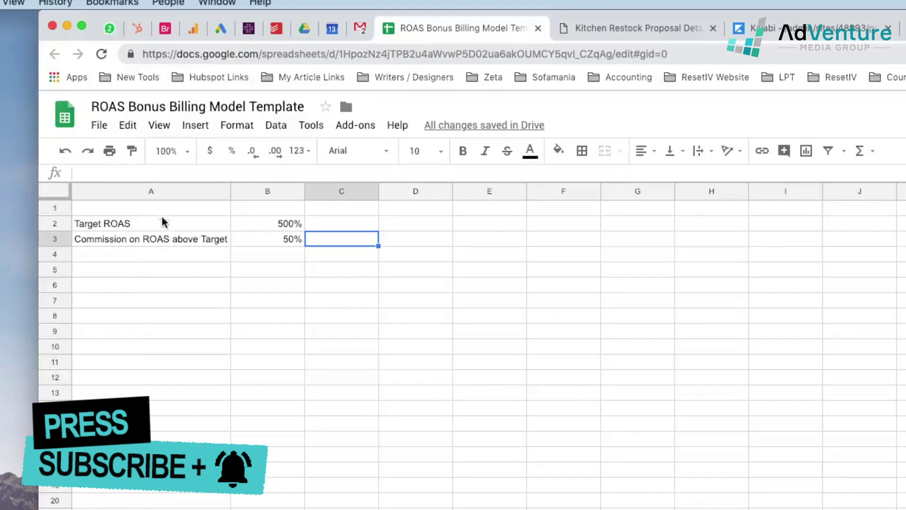
left_click(150, 255)
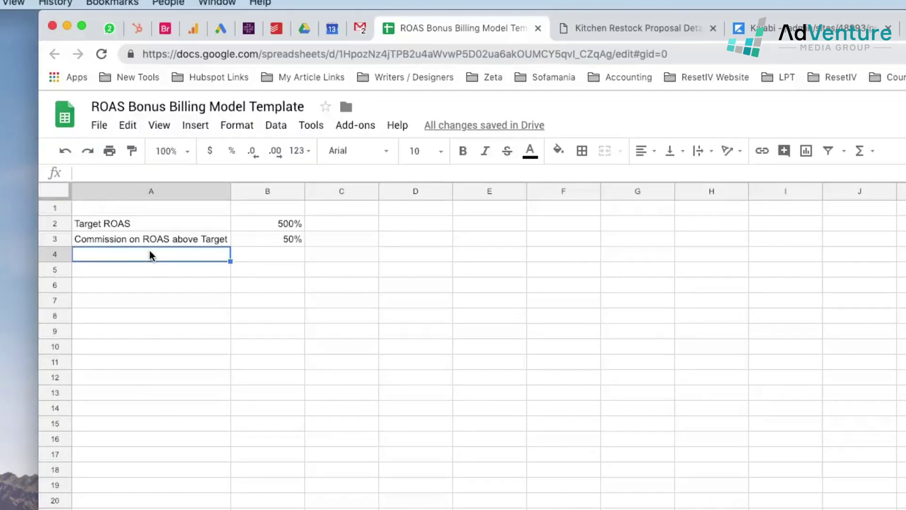
left_click_drag(155, 227, 154, 242)
left_click(151, 257)
type("Base Percentage")
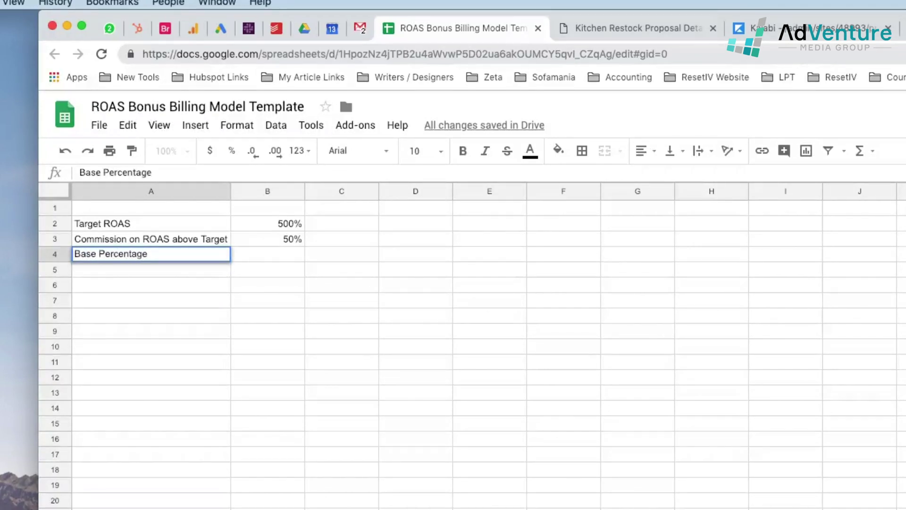
type(" of Spend")
key("Tab")
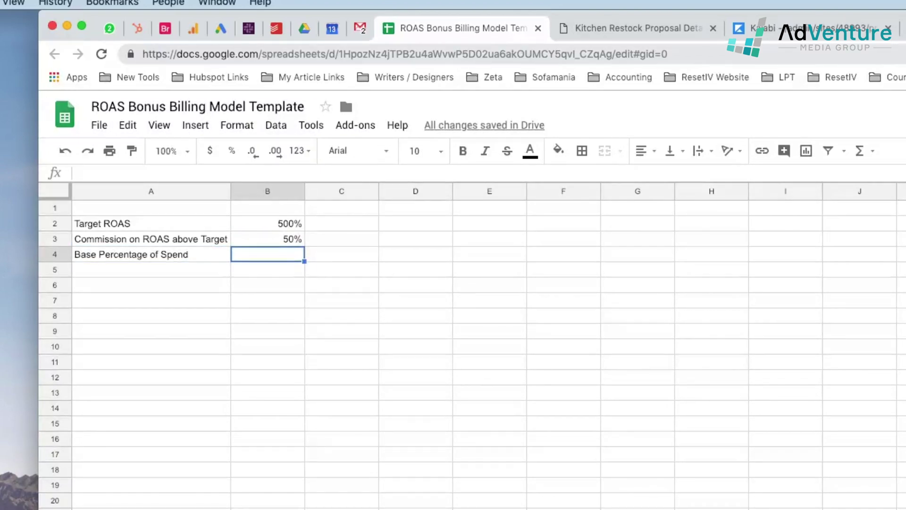
type("7%")
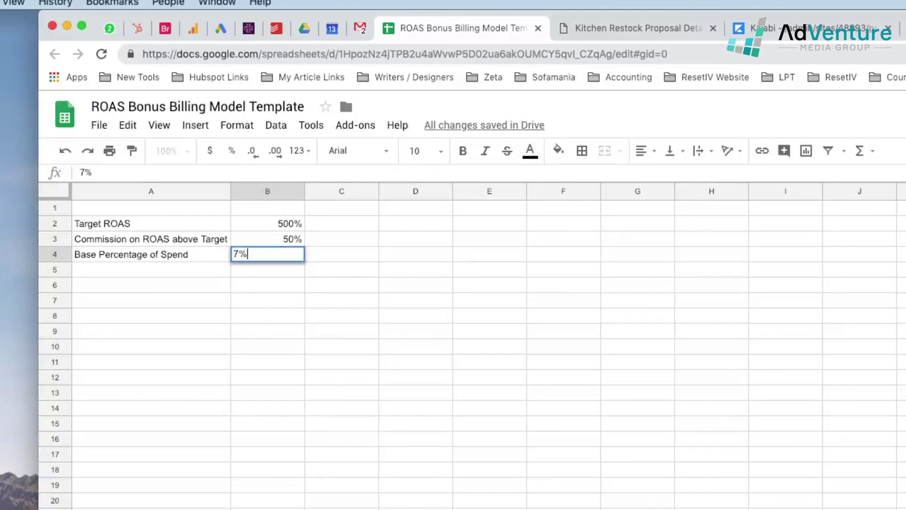
key("Tab")
Bold the constants table A2:B4 and narrow column B to fit its values.
left_click_drag(125, 224, 268, 258)
key("super+b")
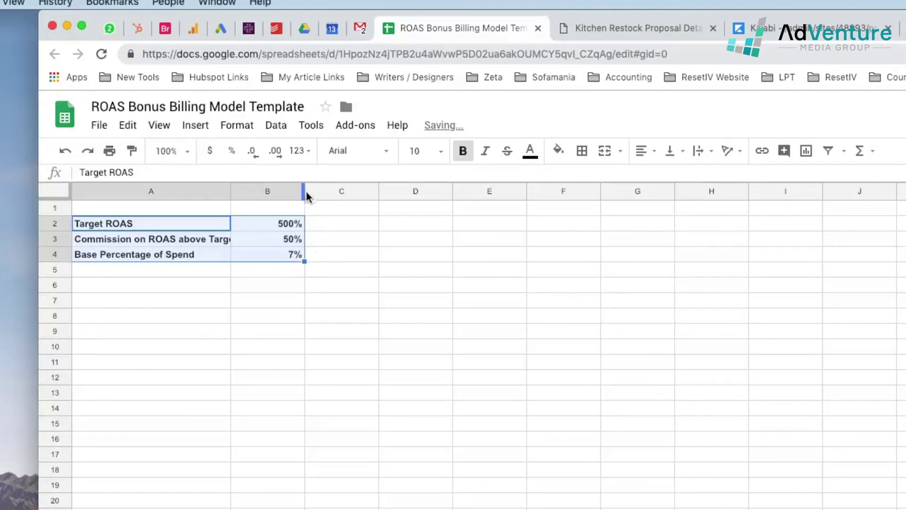
left_click_drag(305, 189, 291, 190)
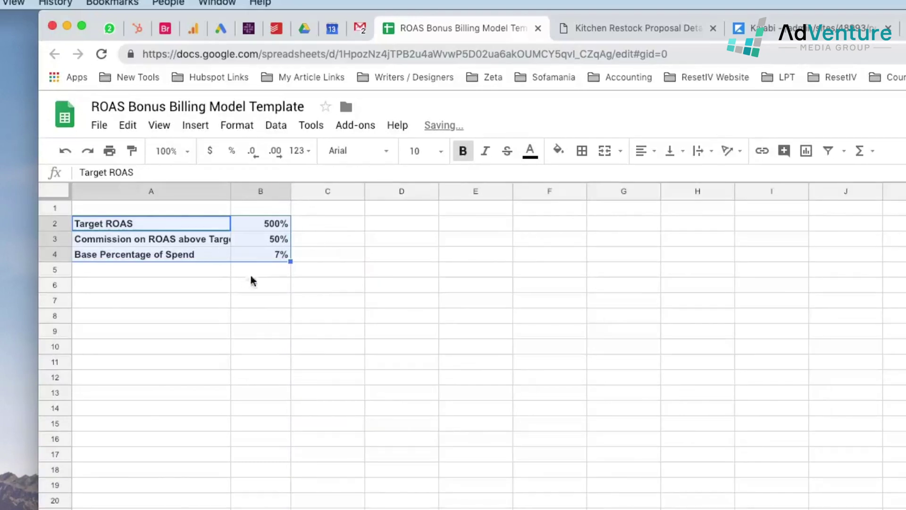
left_click_drag(311, 300, 313, 284)
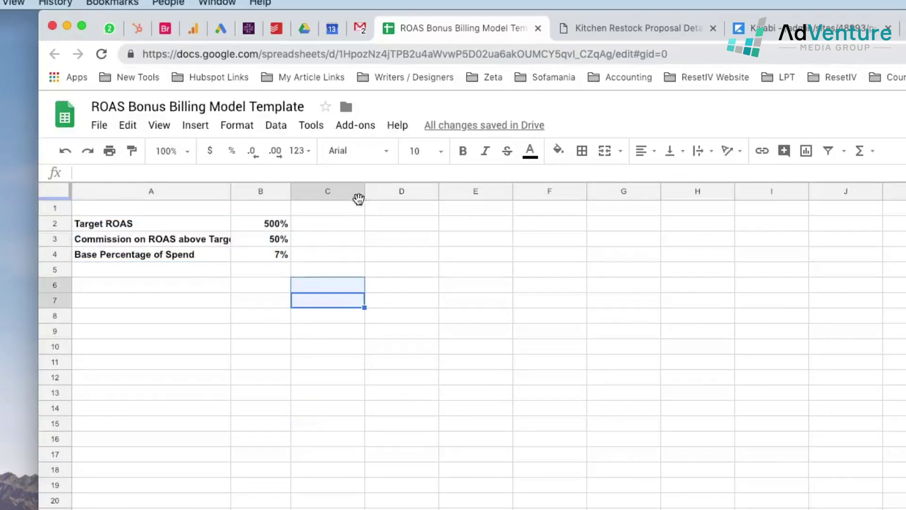
Narrow column C into a spacer and add a bold 'Scenario' heading in D1.
left_click_drag(366, 188, 317, 188)
left_click(358, 208)
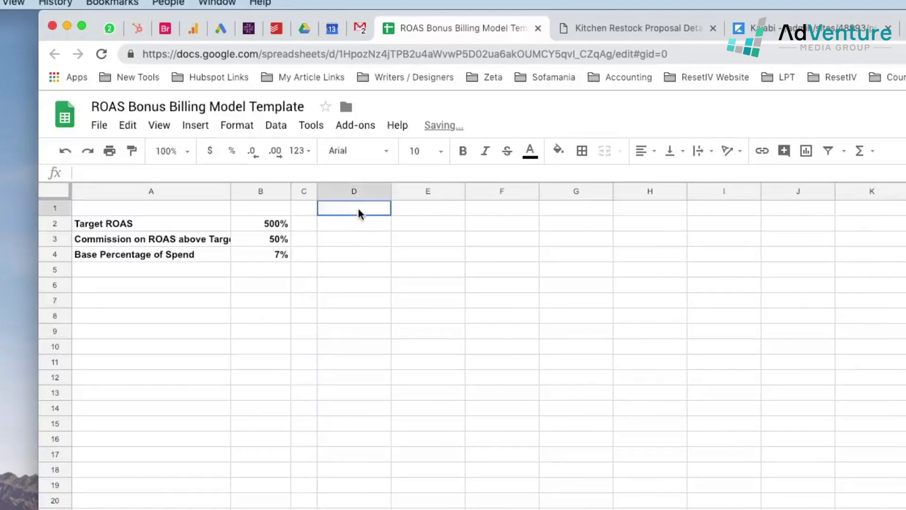
type("Scenario")
key("Tab")
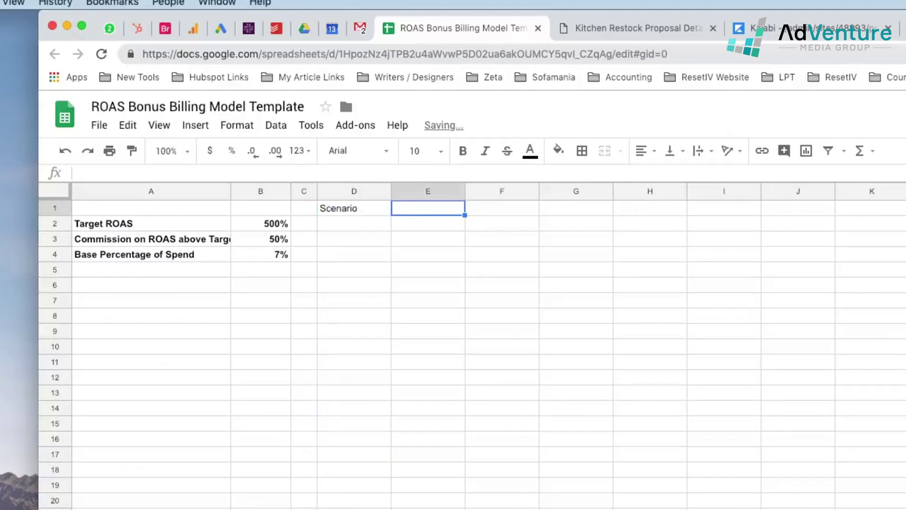
left_click(361, 208)
key("super+b")
Add a Total Spend row with 100000 formatted as currency ($100,000.00).
left_click(359, 223)
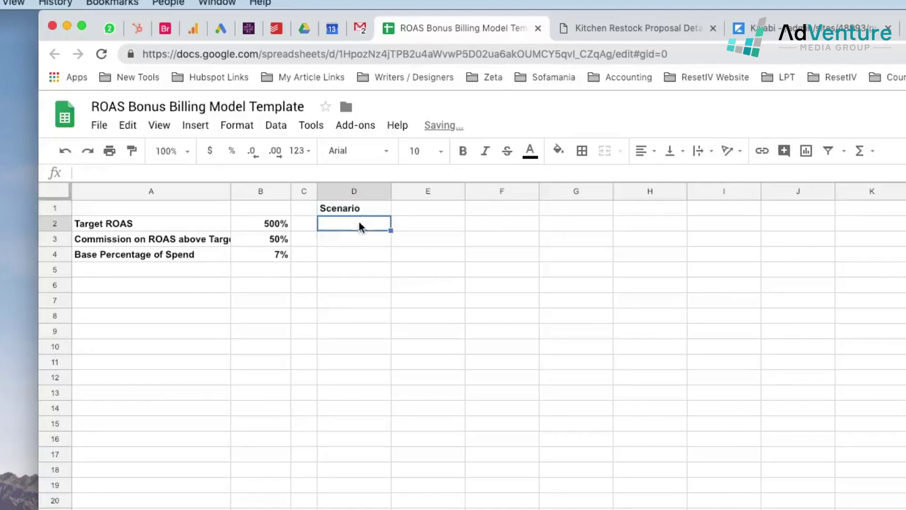
type("Total Spend")
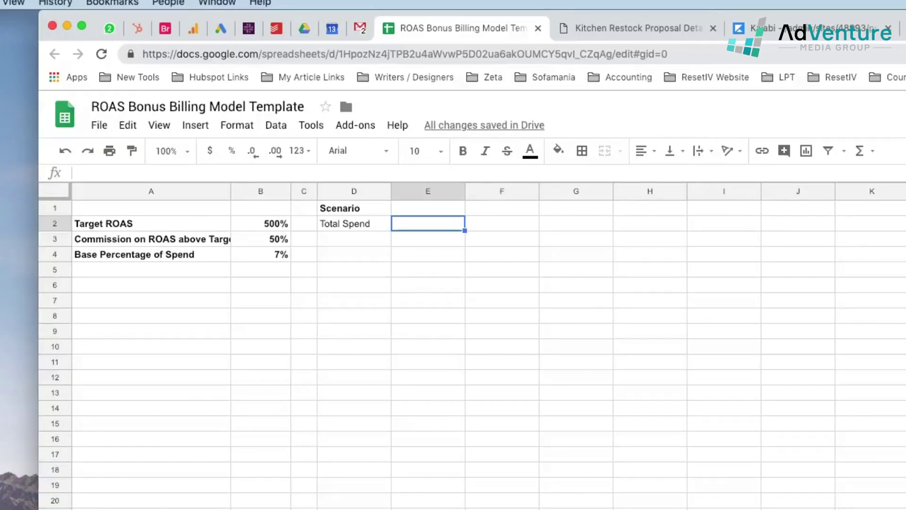
type("100")
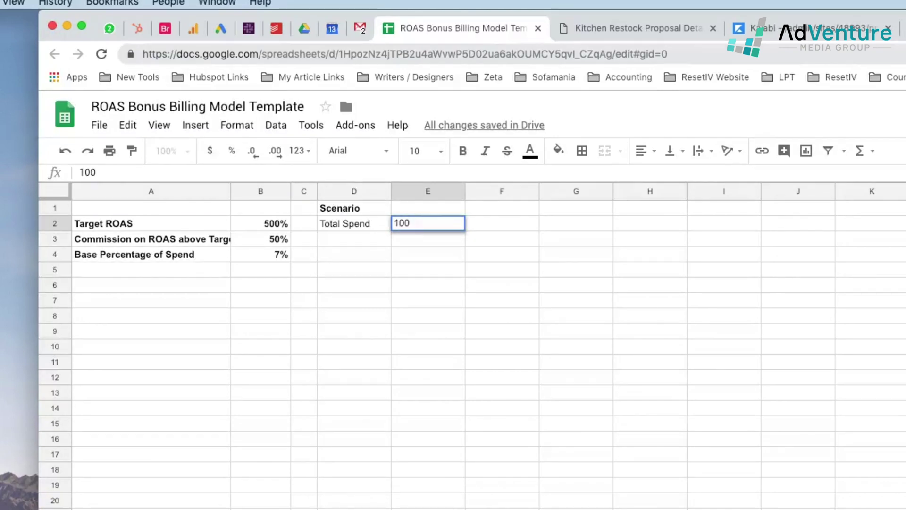
type("000")
key("Tab")
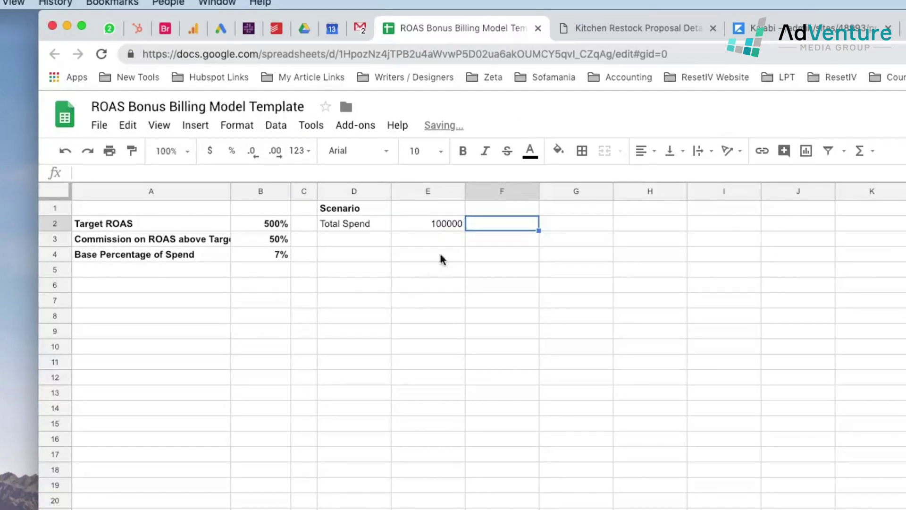
left_click(441, 223)
left_click(212, 151)
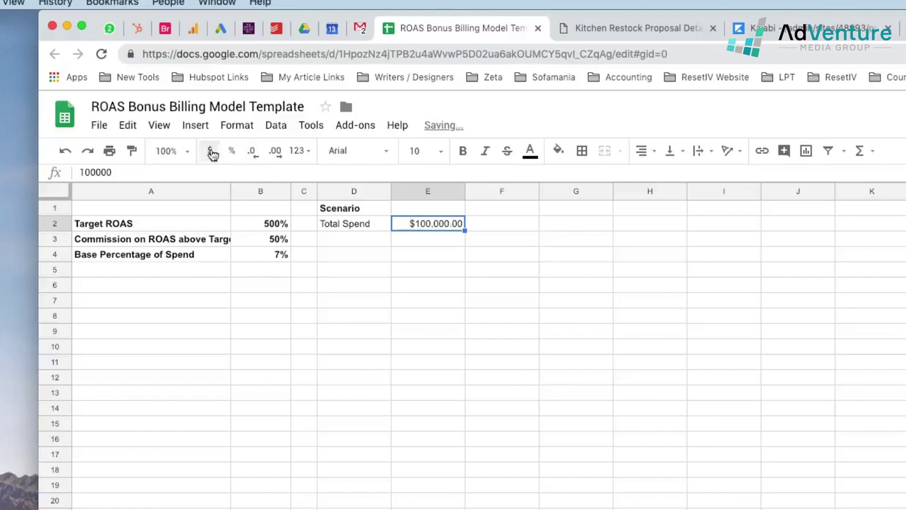
Add a Revenue row in D3 with 950000 formatted as currency ($950,000.00).
left_click(363, 225)
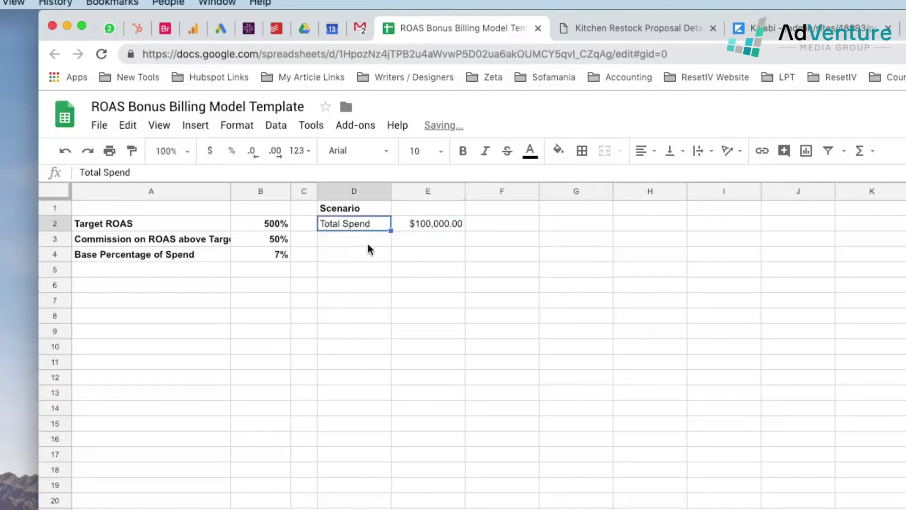
left_click(366, 239)
type("Revenue")
key("Tab")
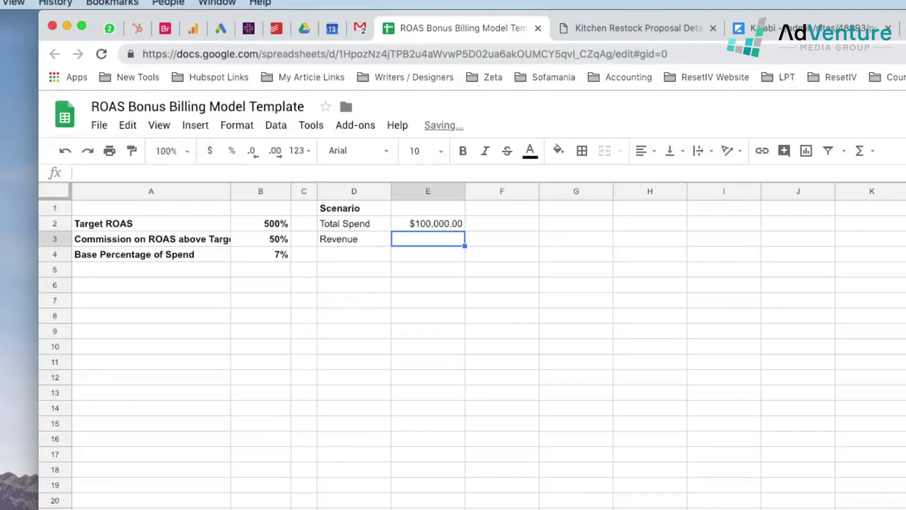
left_click(354, 239)
left_click(427, 239)
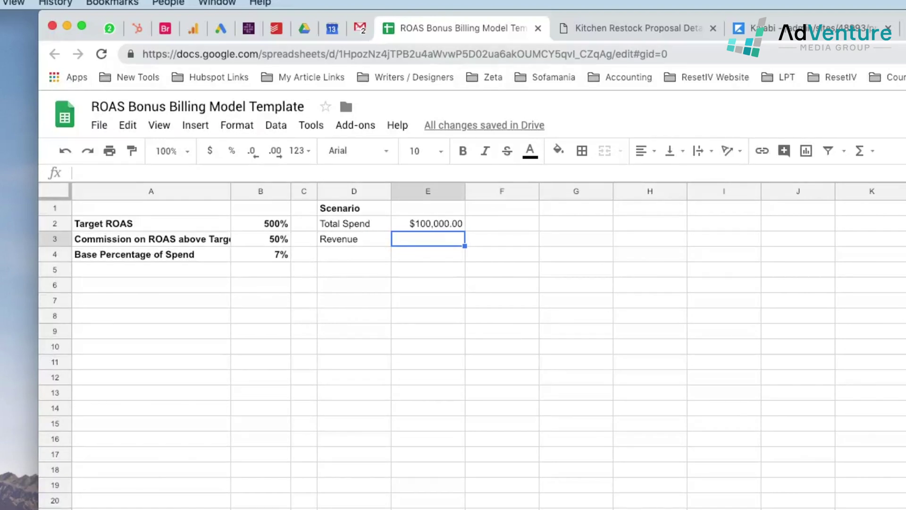
type("95")
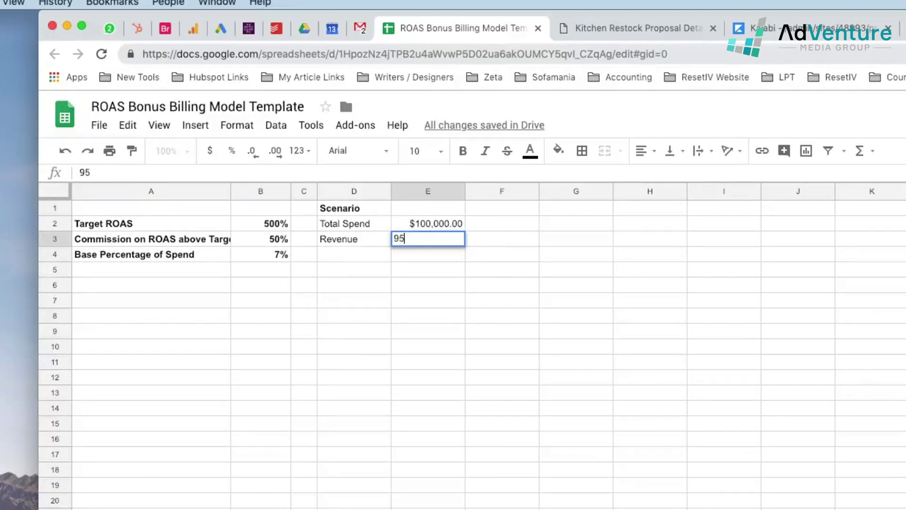
type("0000")
key("Tab")
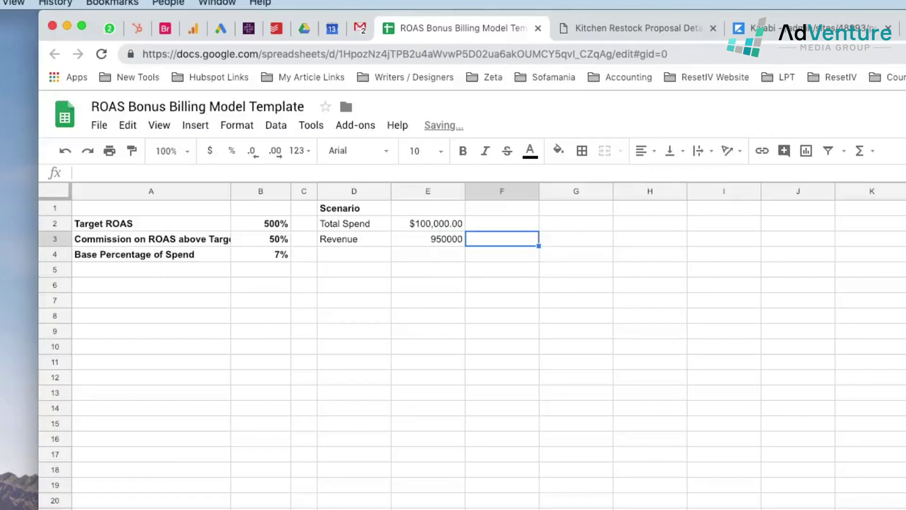
left_click(428, 239)
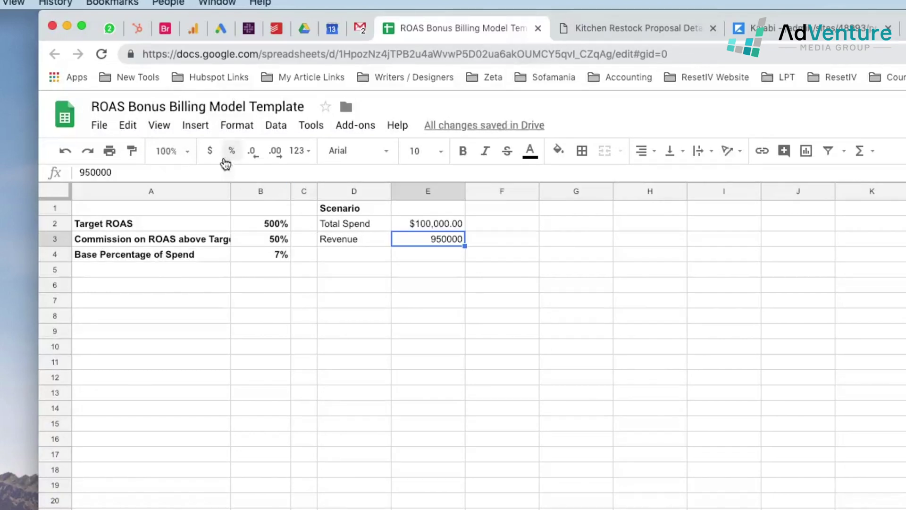
left_click(210, 151)
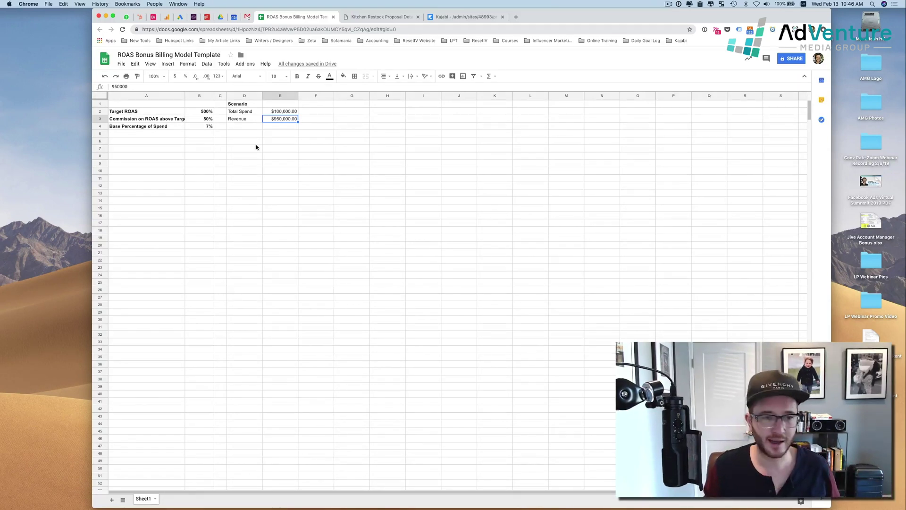
Enter the label 'Actual ROAS' in D4.
left_click(245, 126)
type("Ac")
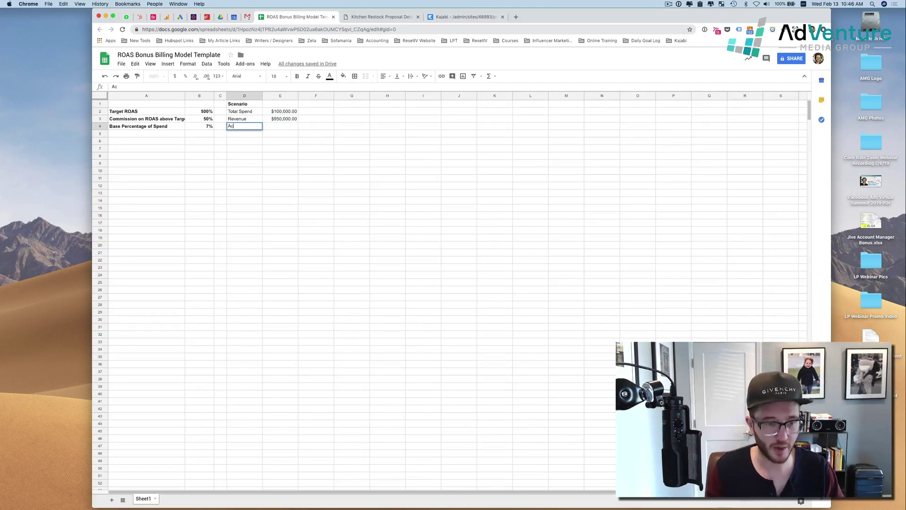
type("tual ROAS")
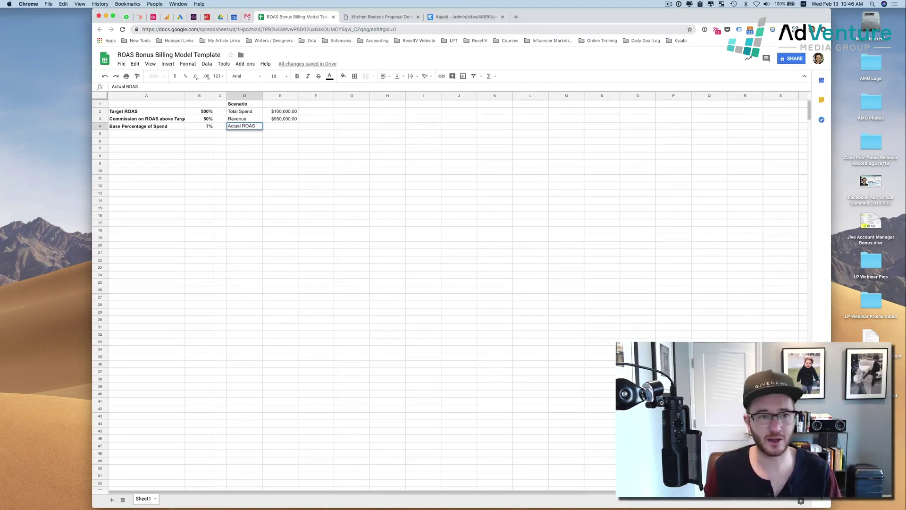
key("Return")
key("Up")
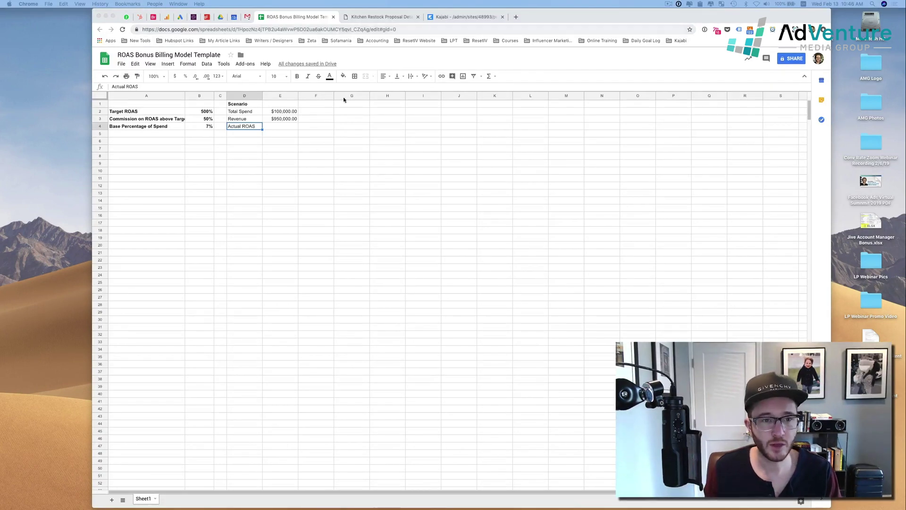
Enter =E3/E2 in E4, show it as a whole-number percentage (950%), and zoom to 150%.
left_click(280, 128)
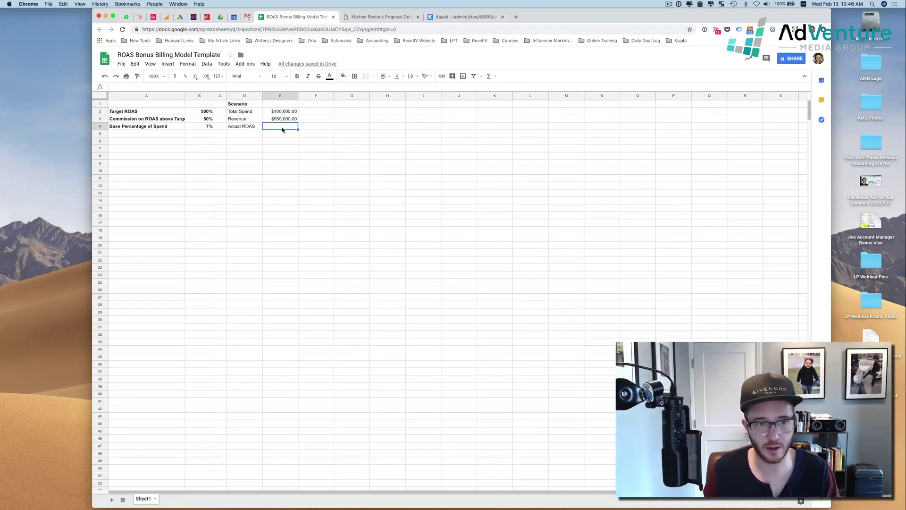
type("=")
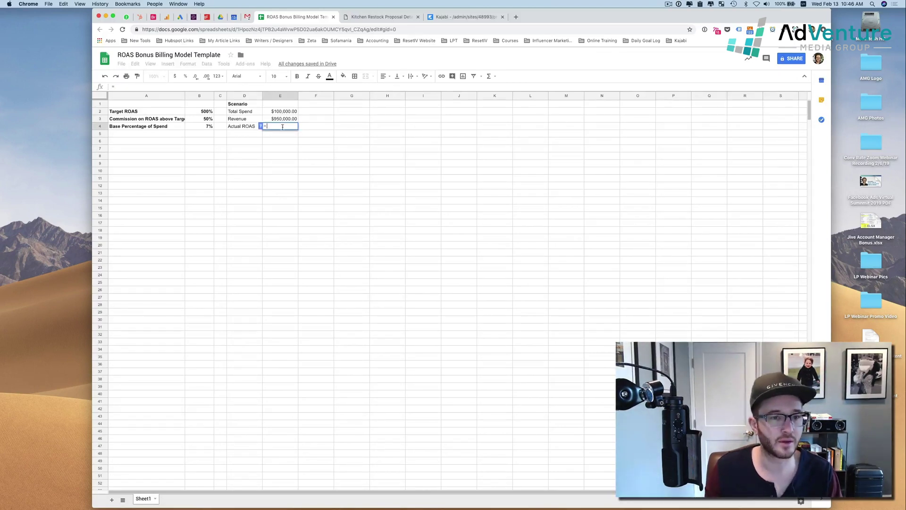
left_click(284, 120)
type("/")
left_click(282, 113)
key("Return")
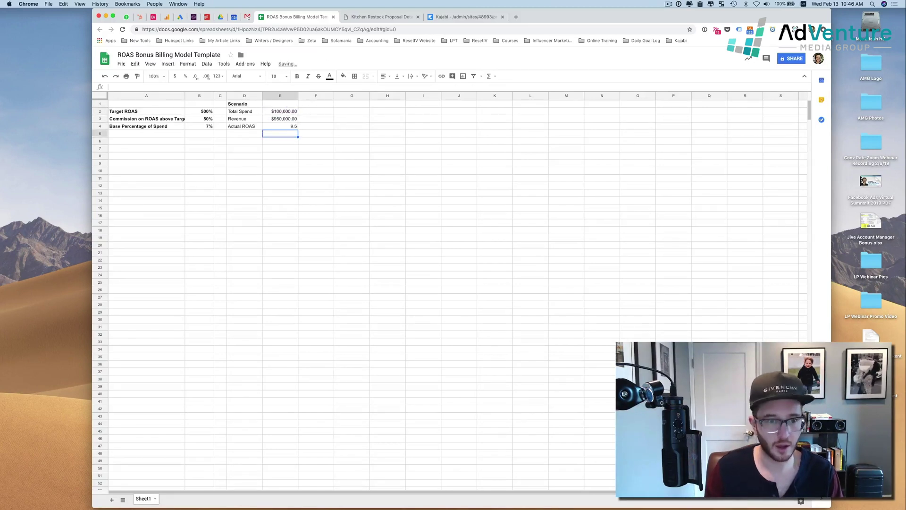
left_click(285, 129)
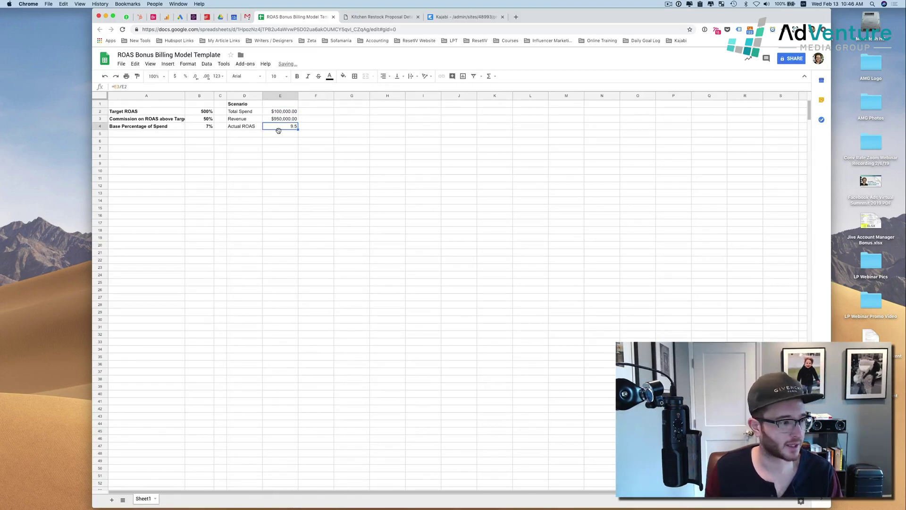
left_click(185, 76)
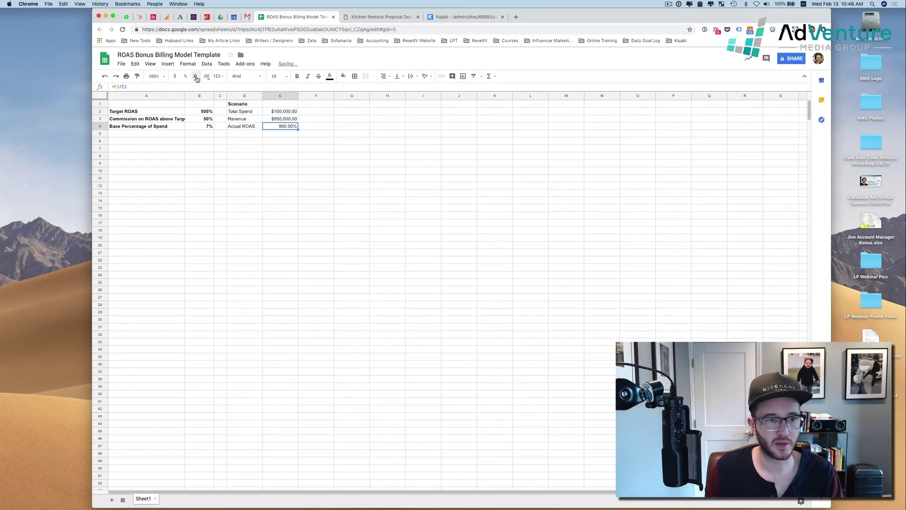
left_click(193, 77)
left_click(194, 77)
left_click(165, 77)
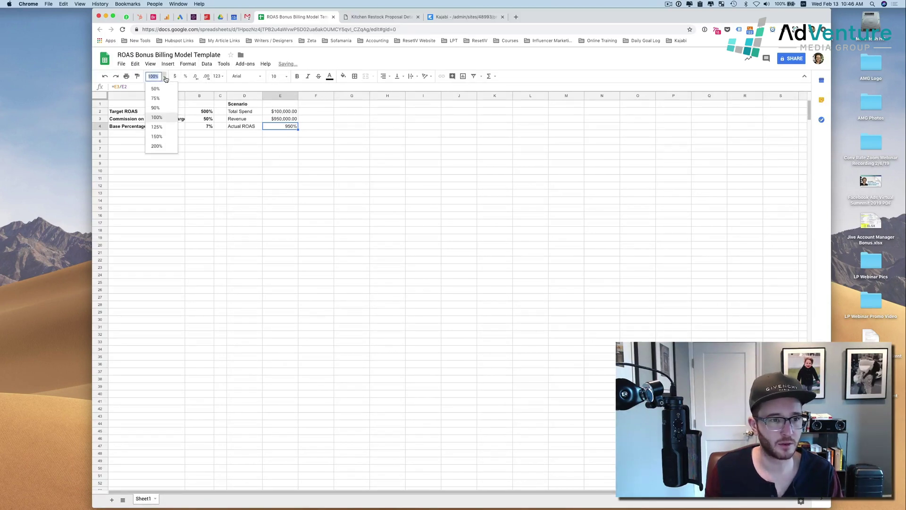
left_click(157, 136)
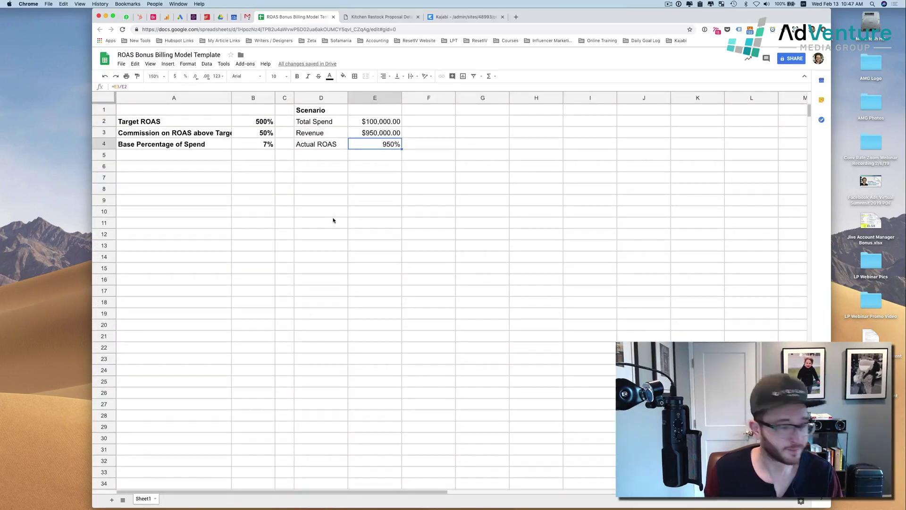
Enter a bold 'Base Fee' label in D6.
left_click(316, 165)
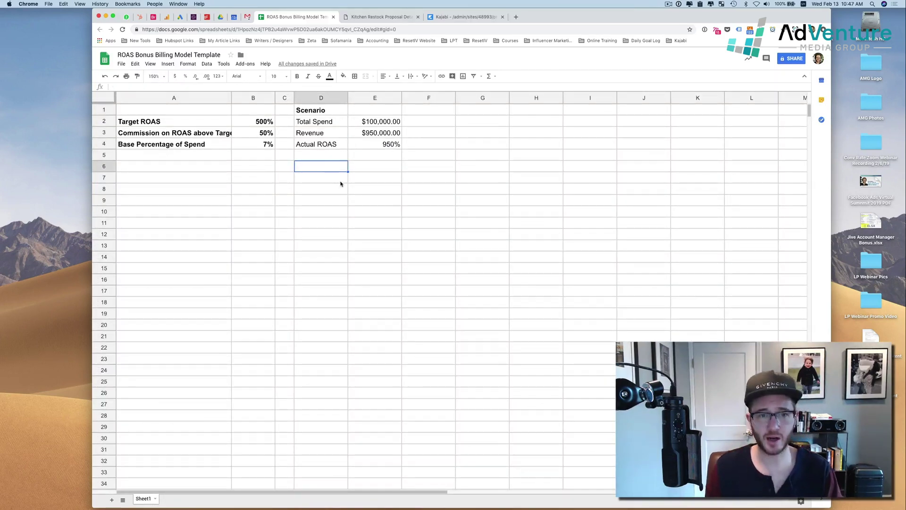
type("Base")
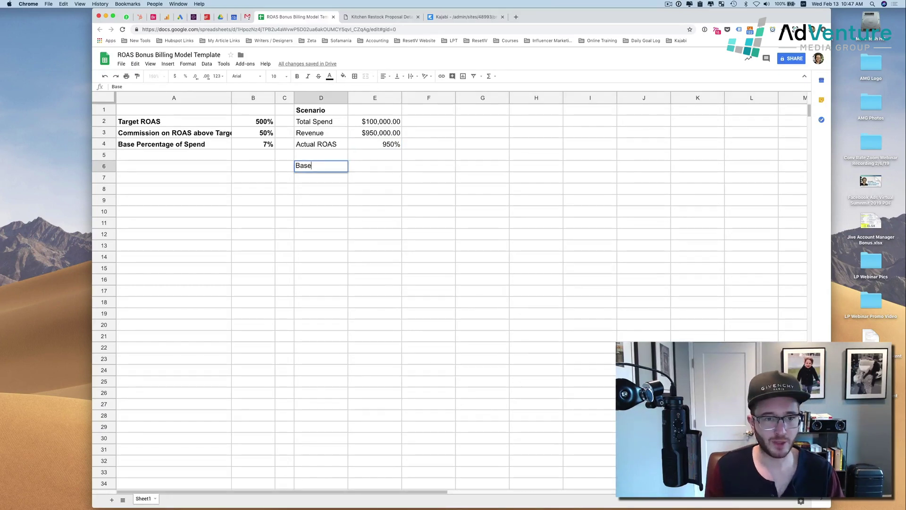
type(" Fr")
key("BackSpace")
type("ee")
key("Return")
left_click(319, 169)
key("super+b")
Enter =E2*B4 in E6 to compute the base fee of $7,000.00.
left_click(369, 168)
type("=")
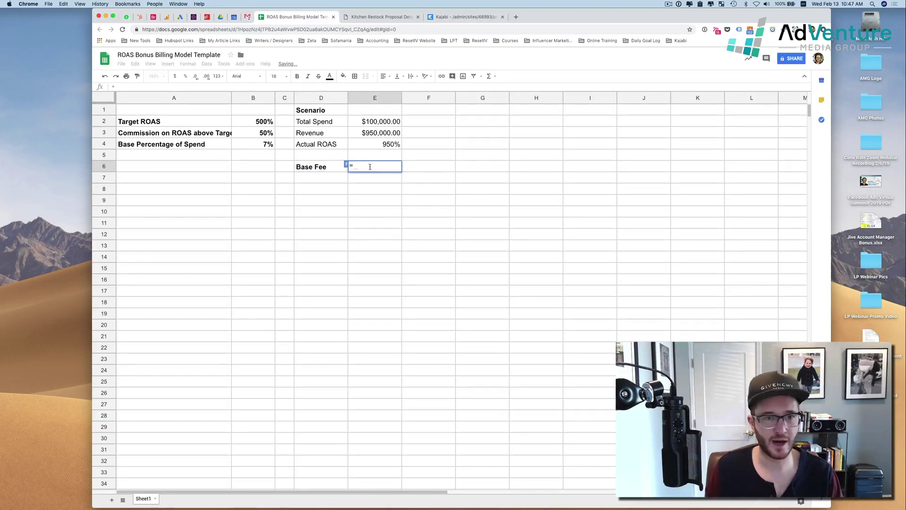
left_click(368, 123)
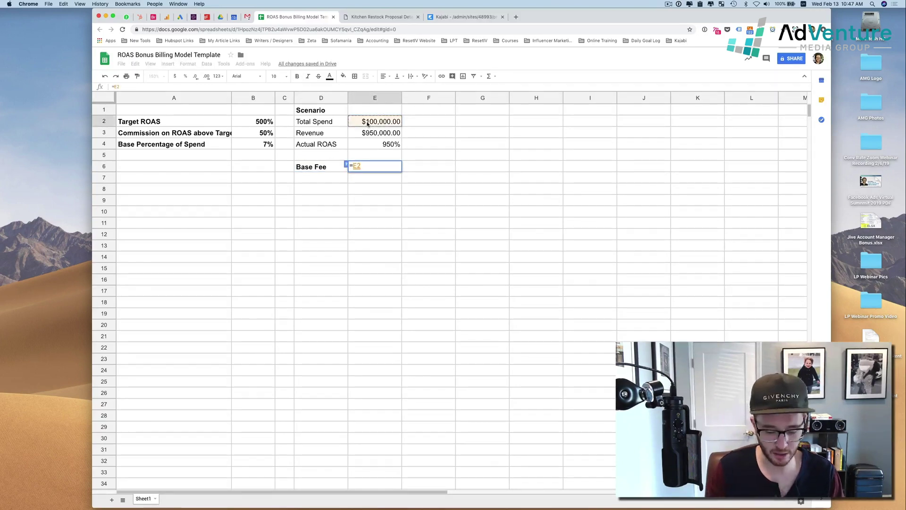
type("*")
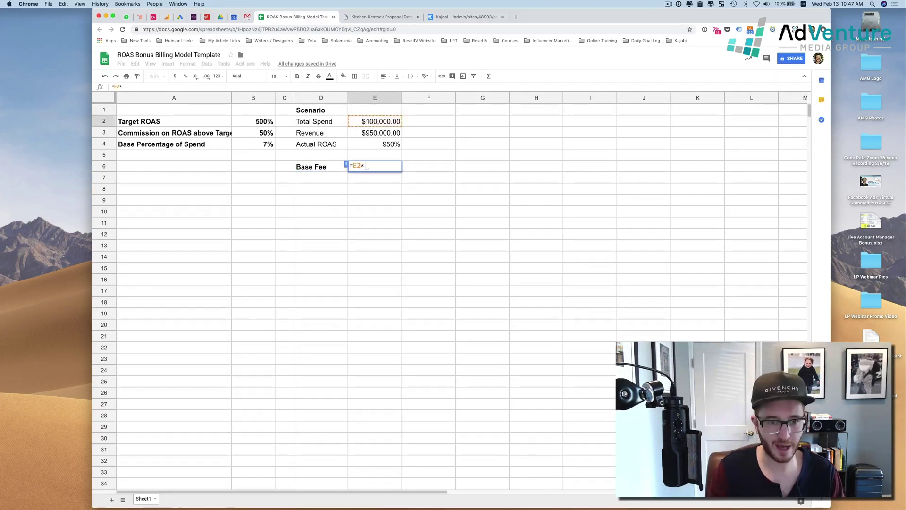
left_click(259, 146)
key("Return")
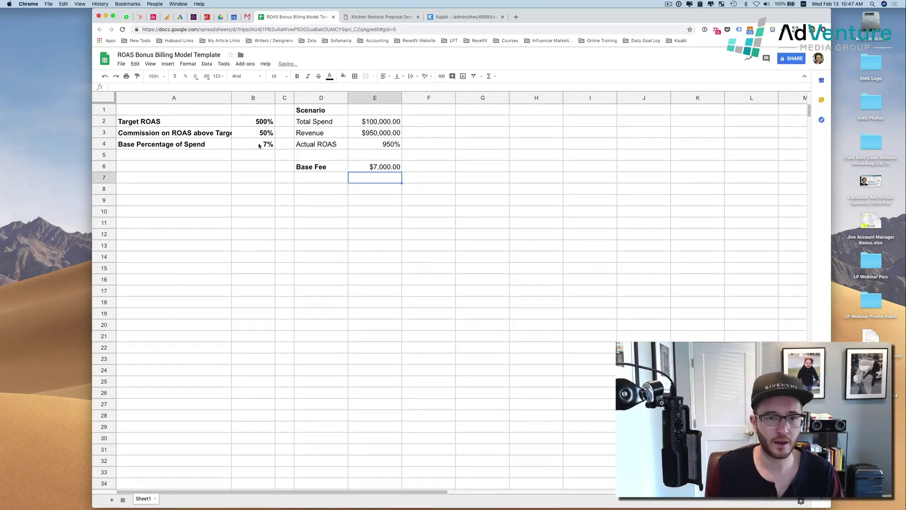
left_click(397, 167)
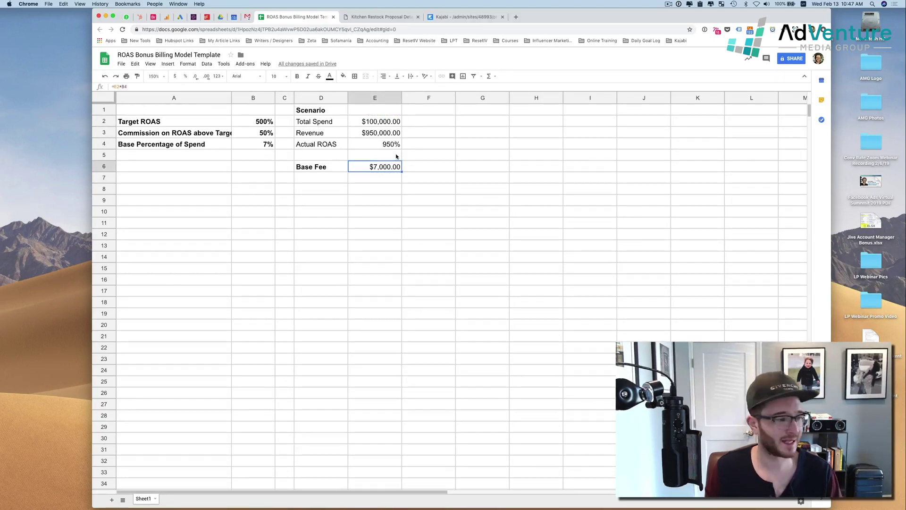
left_click(306, 179)
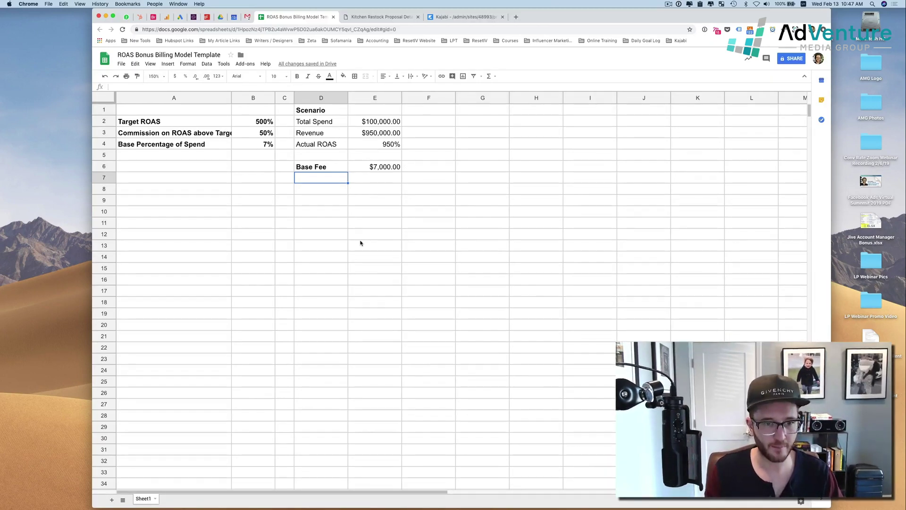
Enter =((E3/B2) in E7 so the Commission Bonus shows $190,000.00.
type("C")
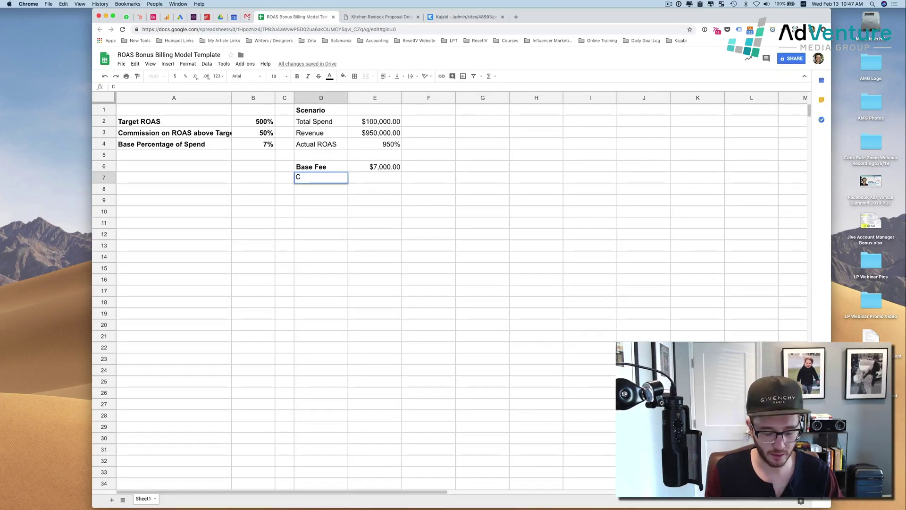
type("p.,")
key("BackSpace")
key("BackSpace")
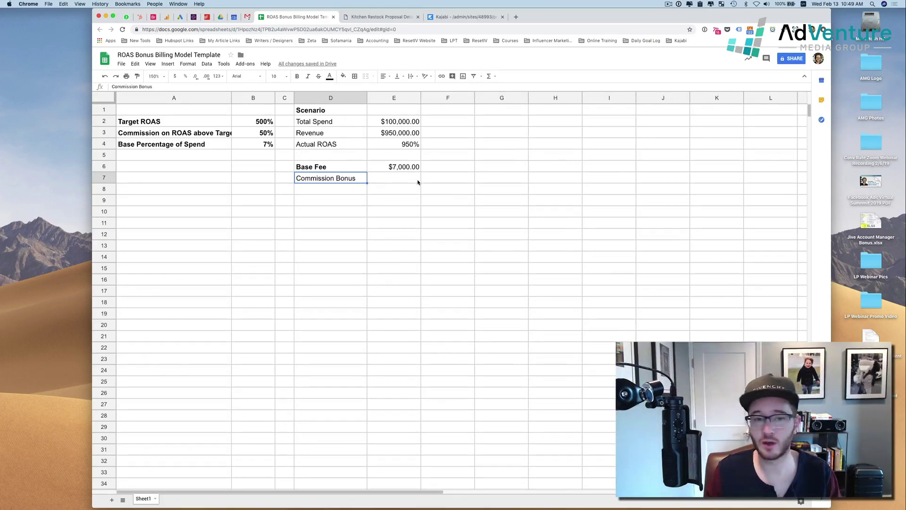
left_click(392, 179)
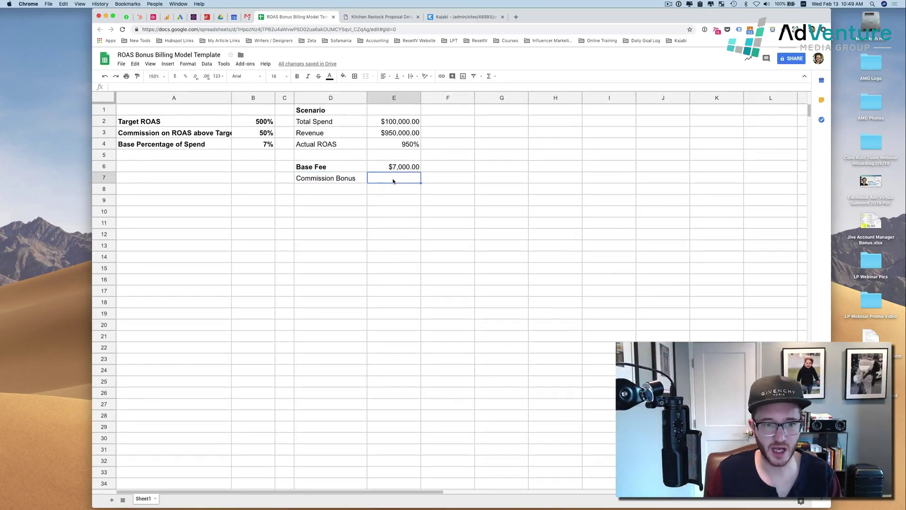
type("=((")
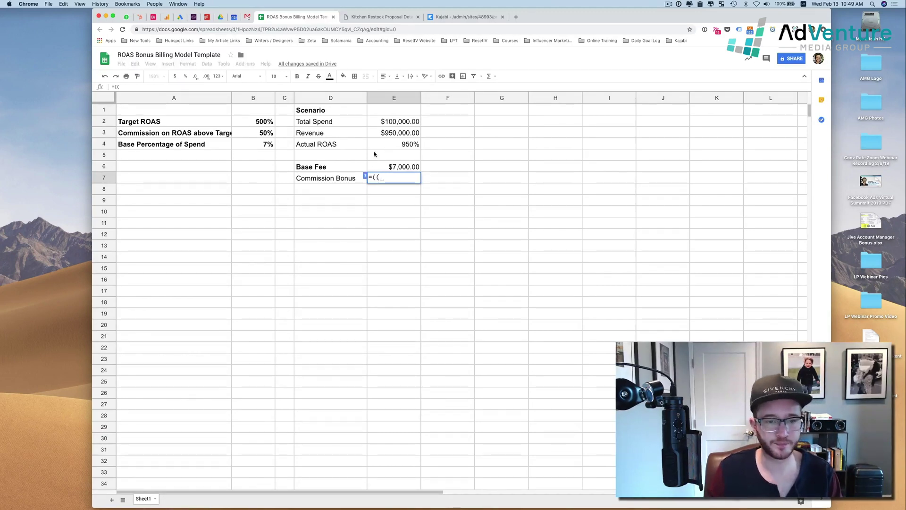
left_click(387, 134)
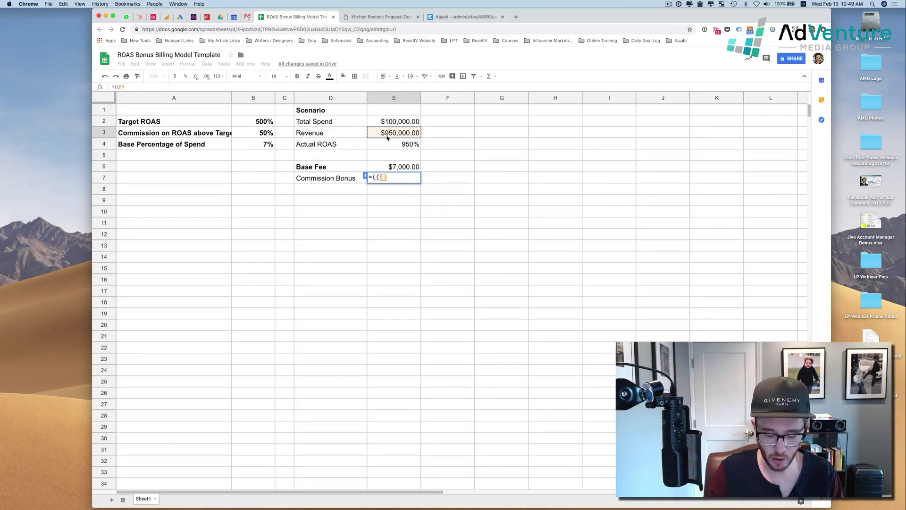
type("/")
left_click(258, 127)
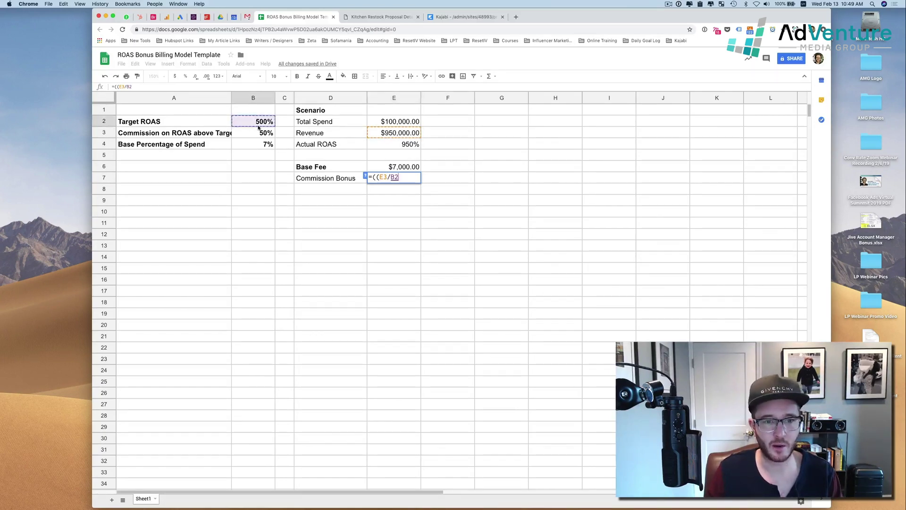
type(")")
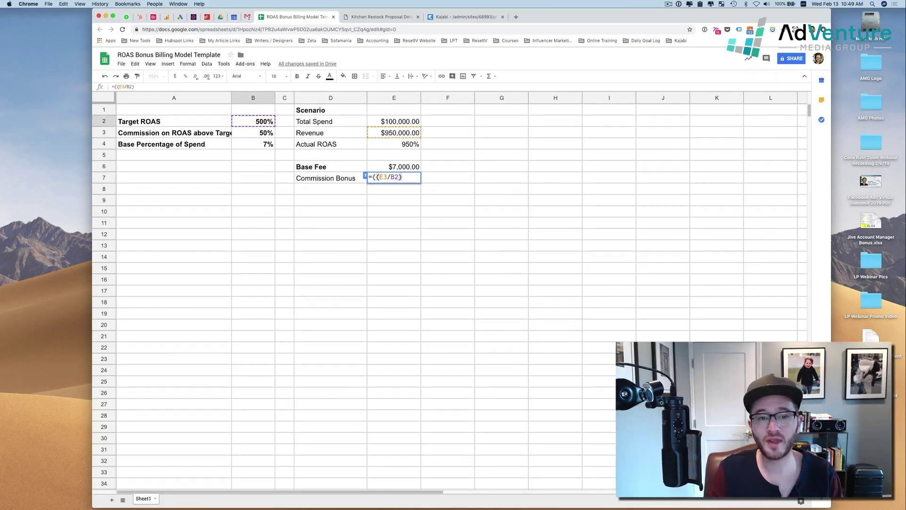
key("Return")
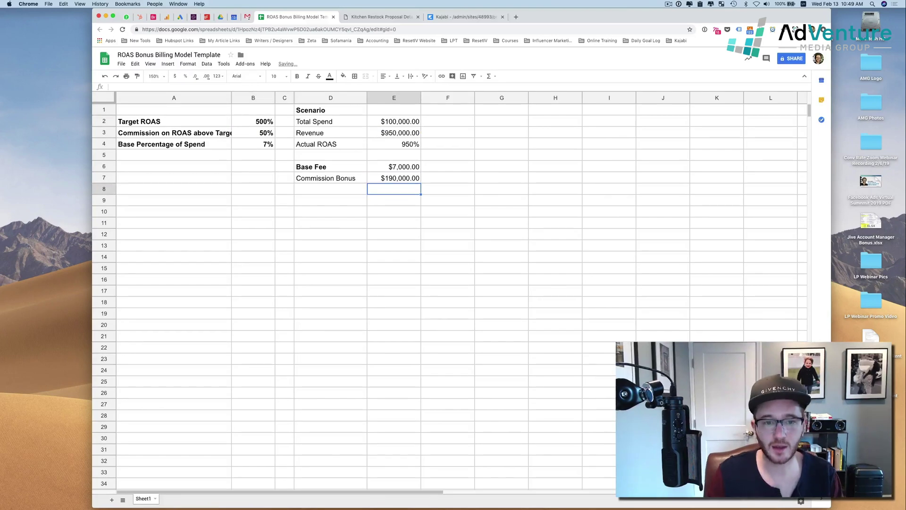
Review the Commission Bonus formula against Actual ROAS, leaving it unchanged.
left_click(412, 178)
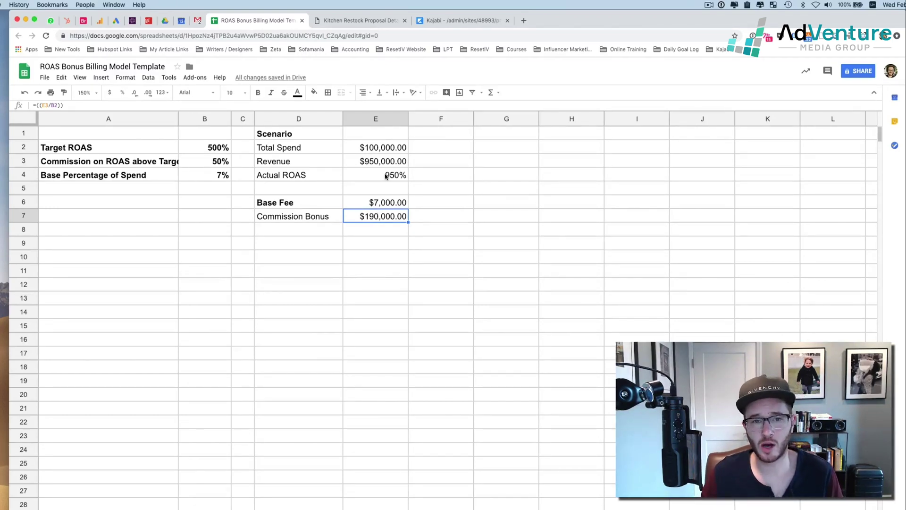
left_click(385, 176)
left_click(358, 219)
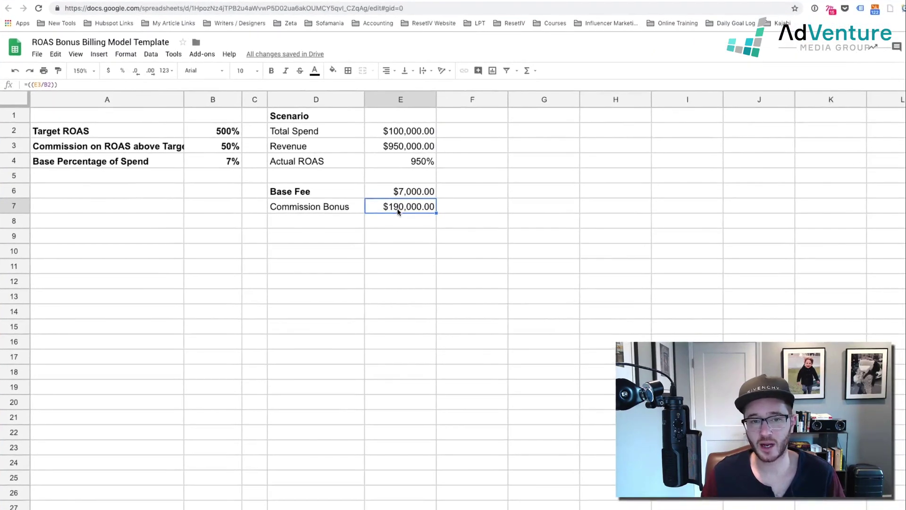
double_click(397, 212)
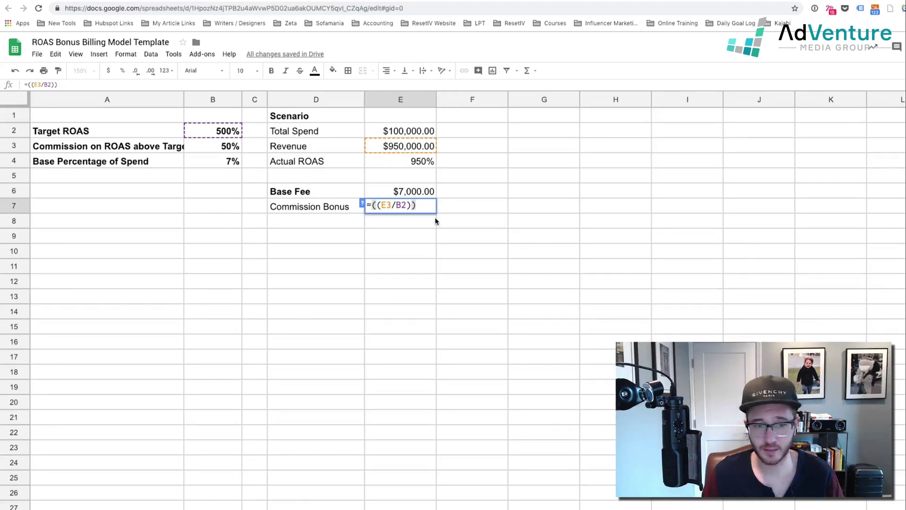
key("Return")
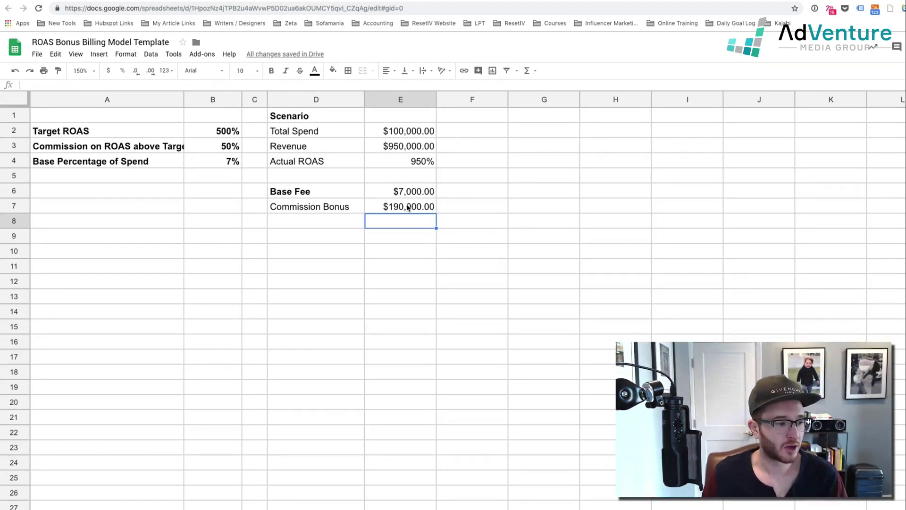
Extend the Commission Bonus formula to subtract Total Spend in E2.
double_click(409, 206)
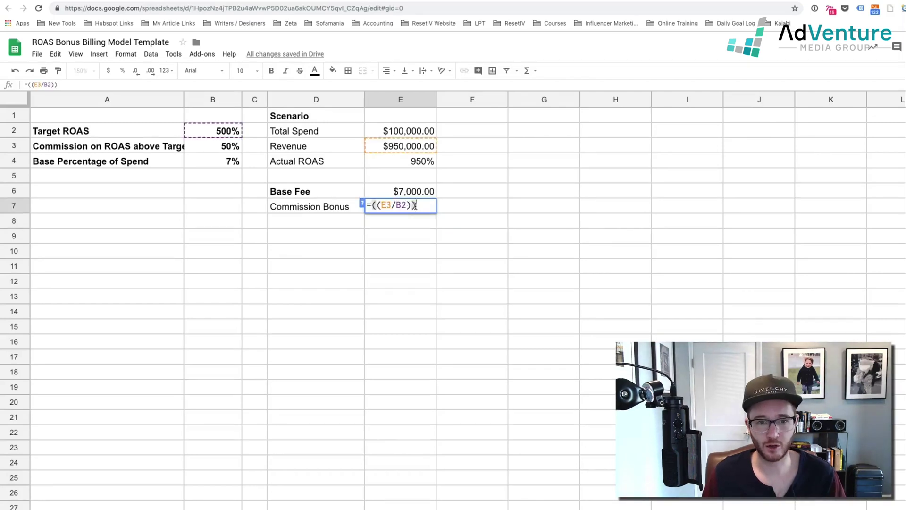
type("-")
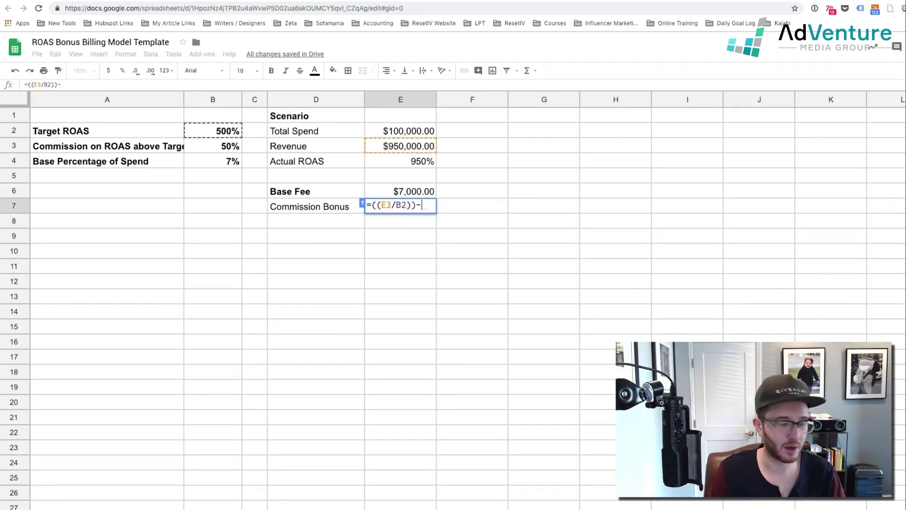
left_click(418, 133)
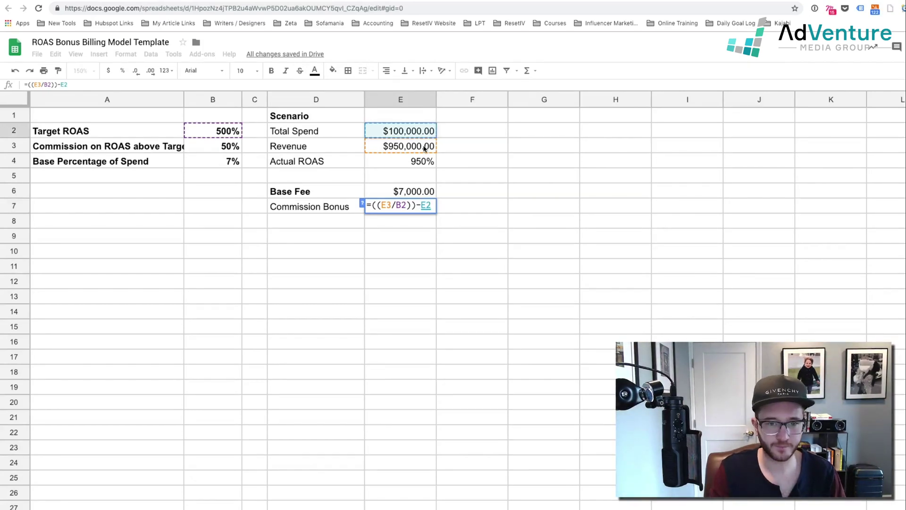
key("Return")
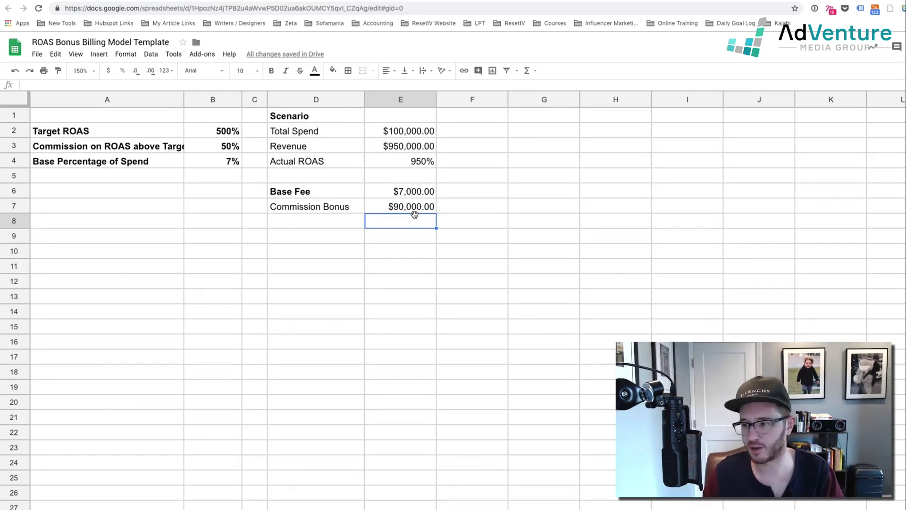
left_click(413, 209)
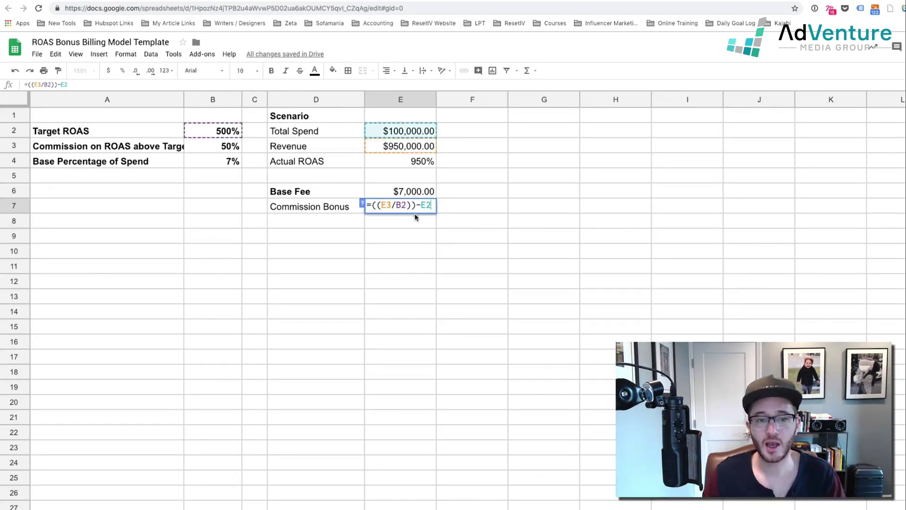
Multiply by the B3 rate and fix the parenthesis error, giving =((E3/B2)-E2)*B3 = $45,000.00.
double_click(413, 211)
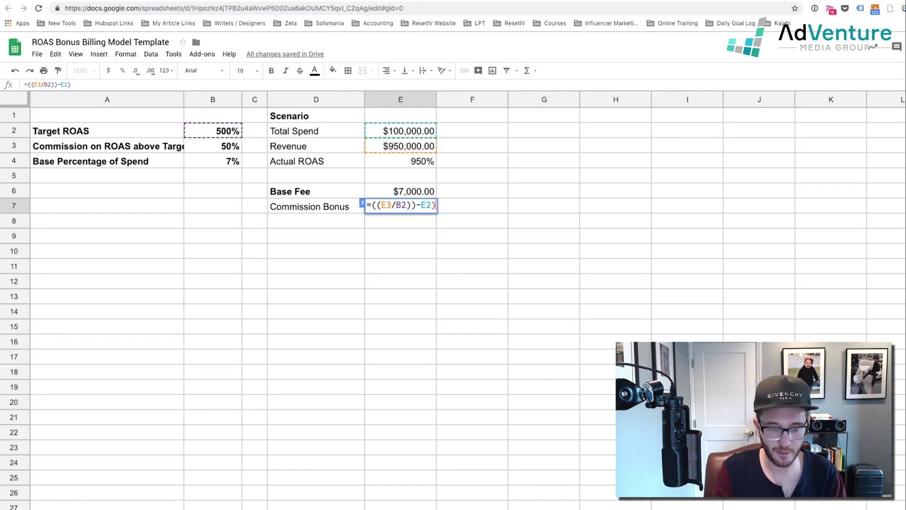
type(")*")
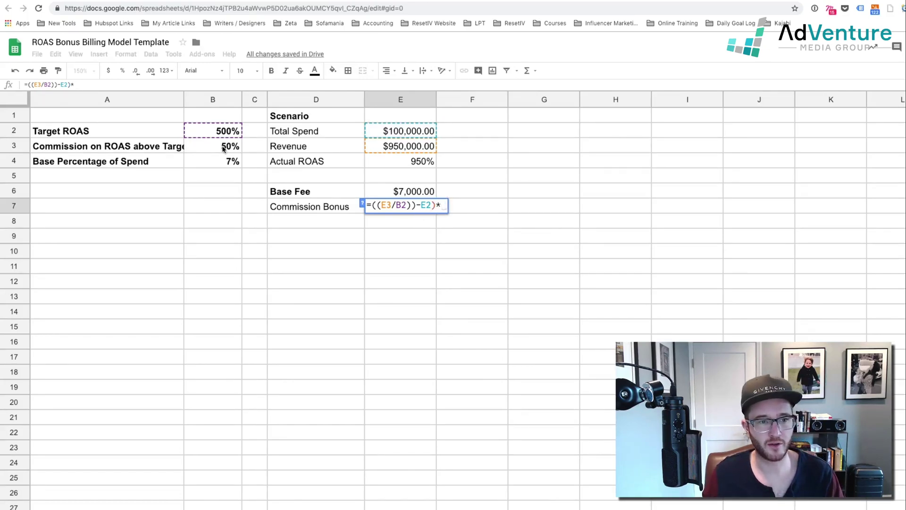
left_click(227, 146)
key("Return")
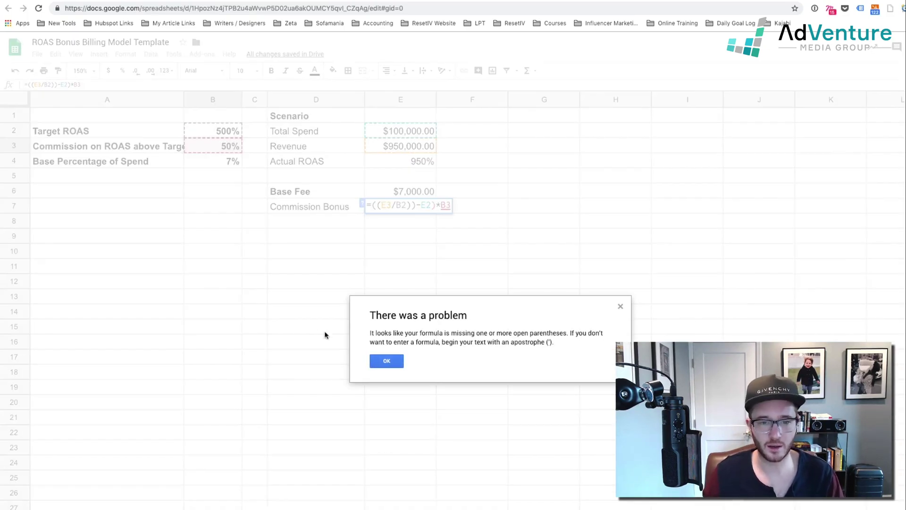
left_click(387, 360)
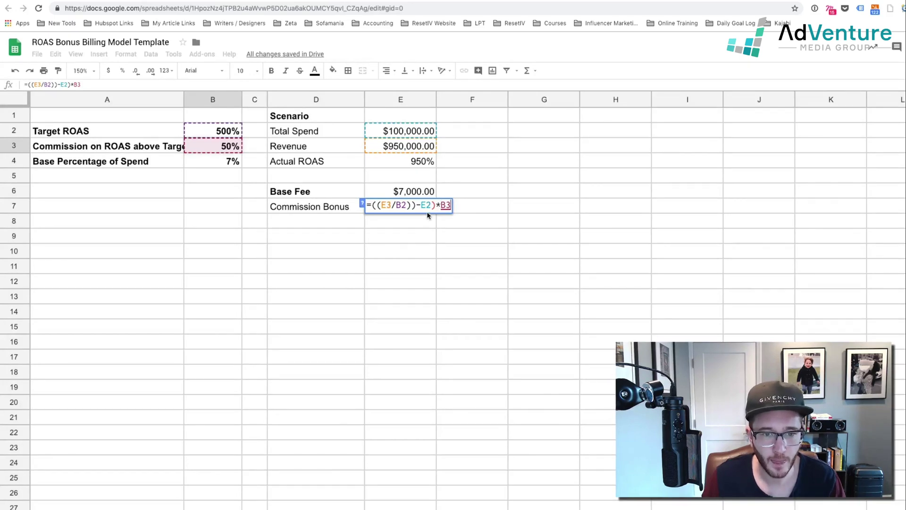
left_click(415, 206)
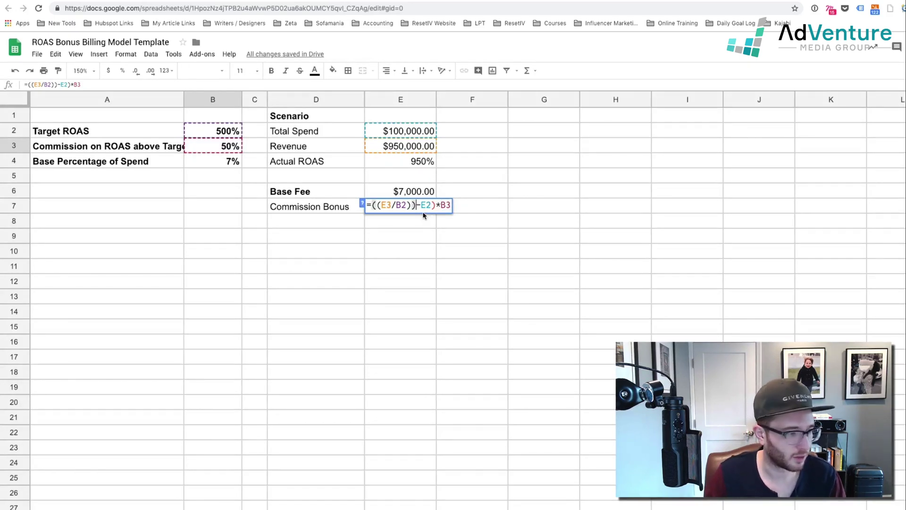
key("BackSpace")
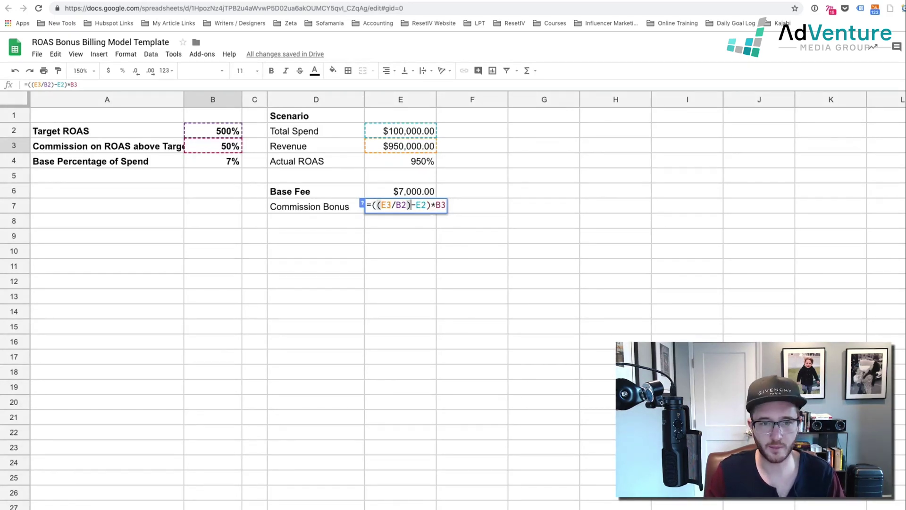
key("Return")
key("Up")
key("Up")
left_click(396, 206)
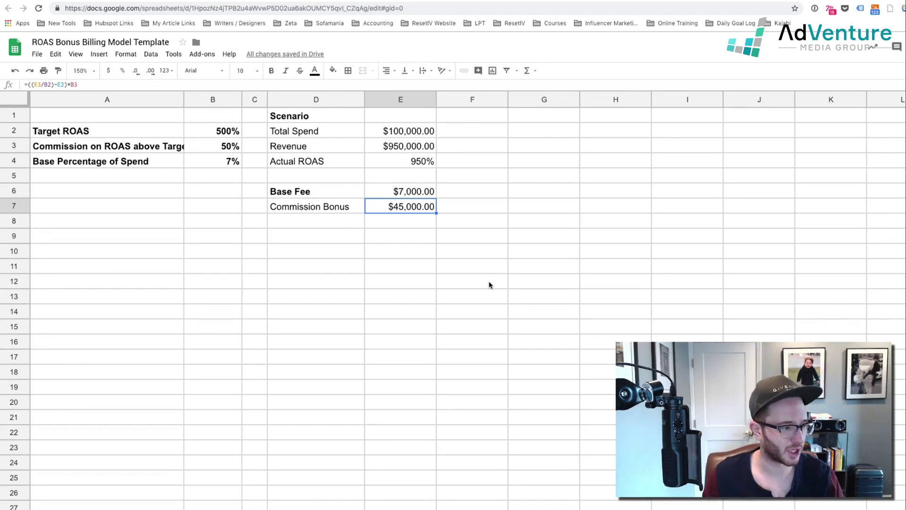
Add a Total Compensation row summing Base Fee and Commission Bonus, giving $52,000.00.
left_click(304, 238)
type("Total Compensation")
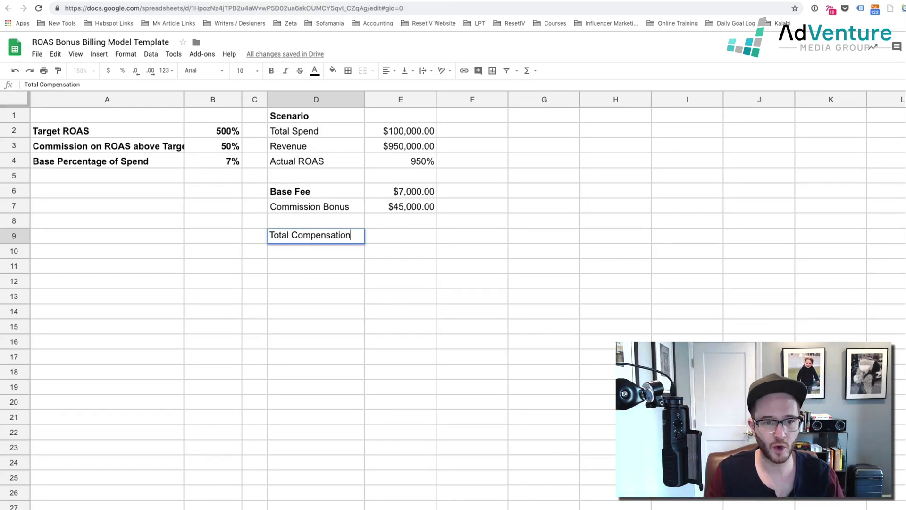
key("Tab")
left_click(316, 236)
left_click(400, 235)
type("=")
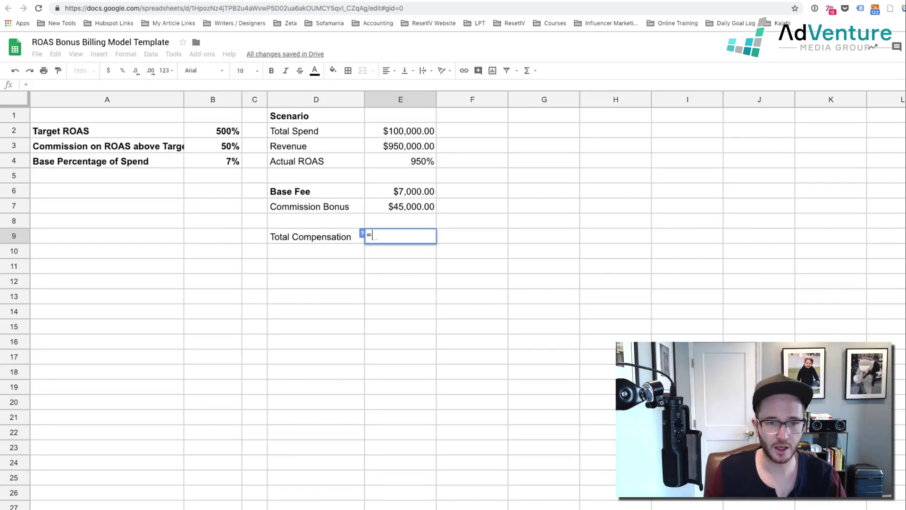
left_click(395, 192)
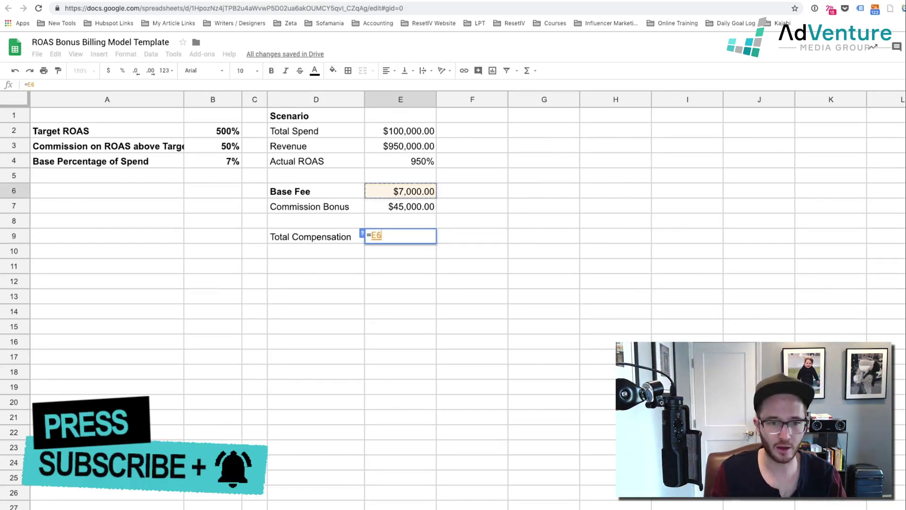
type("+")
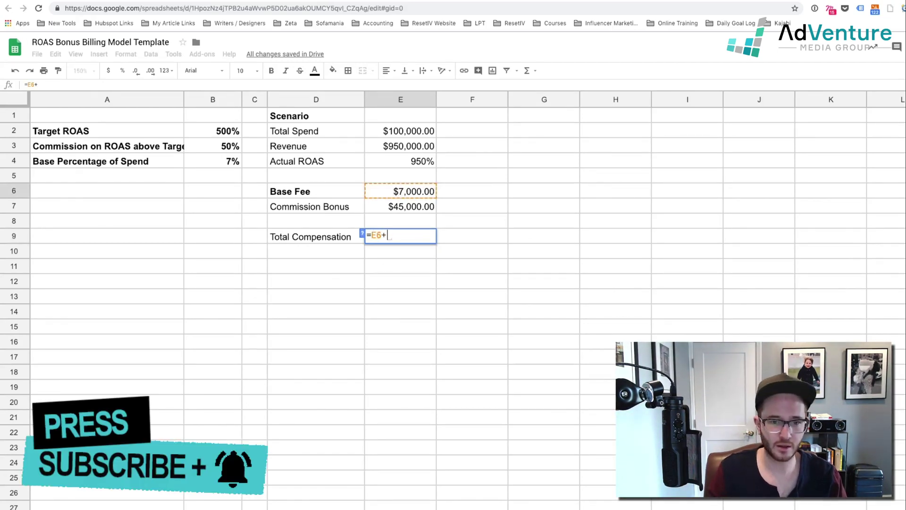
left_click(396, 206)
key("Return")
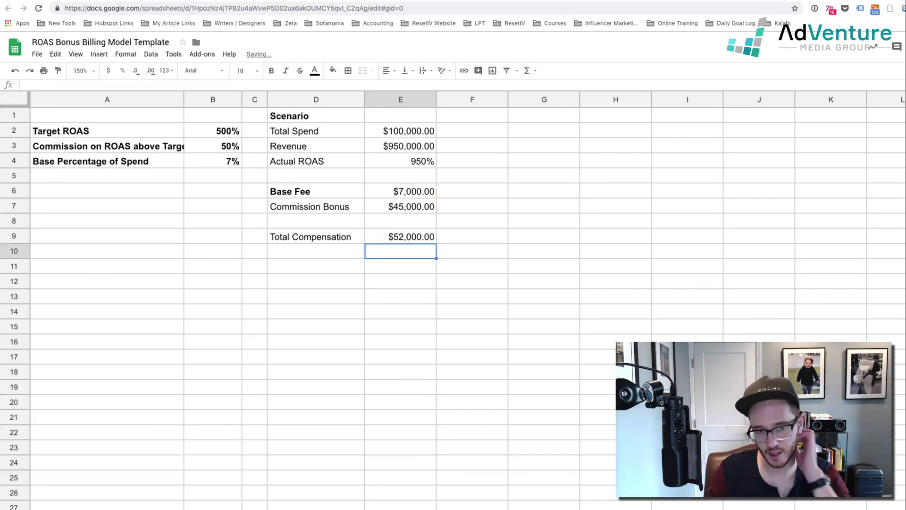
left_click(400, 236)
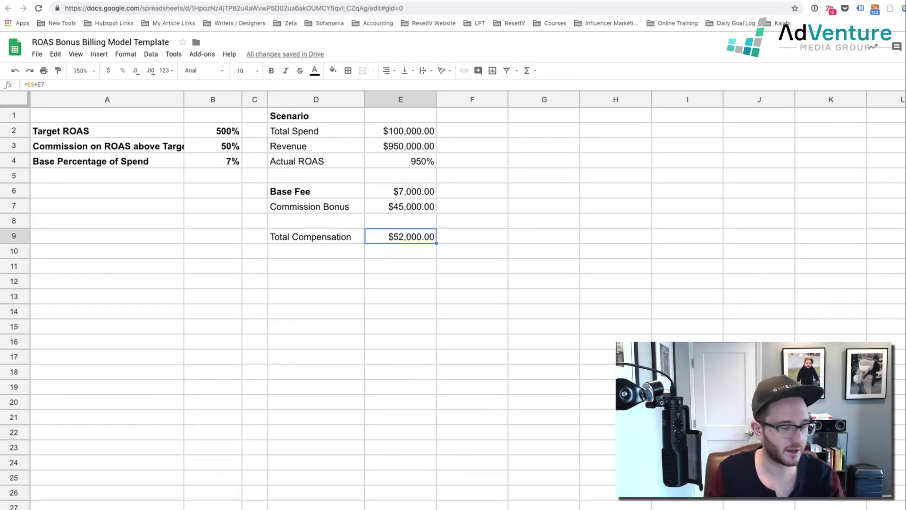
Add a Total Expenses row in D10 with =E9+E2, giving $152,000.00.
key("Left")
key("Down")
type("Total ")
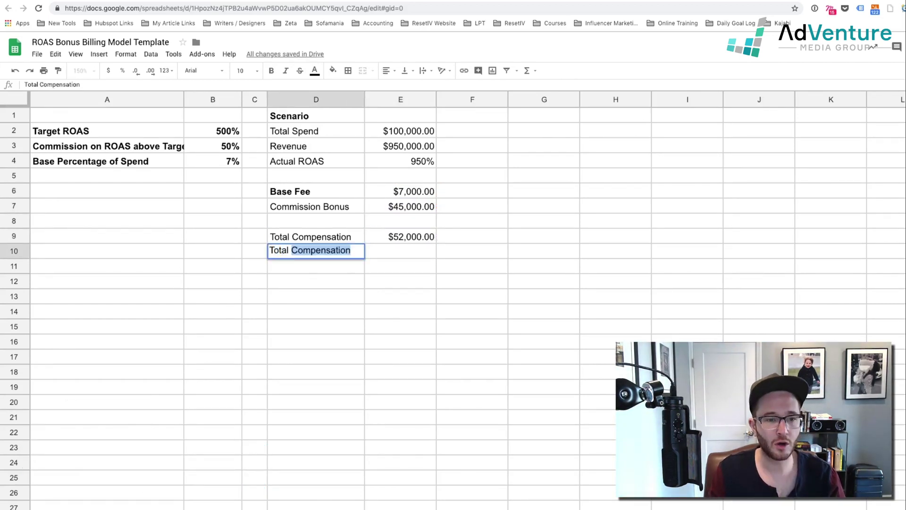
type("Expenses")
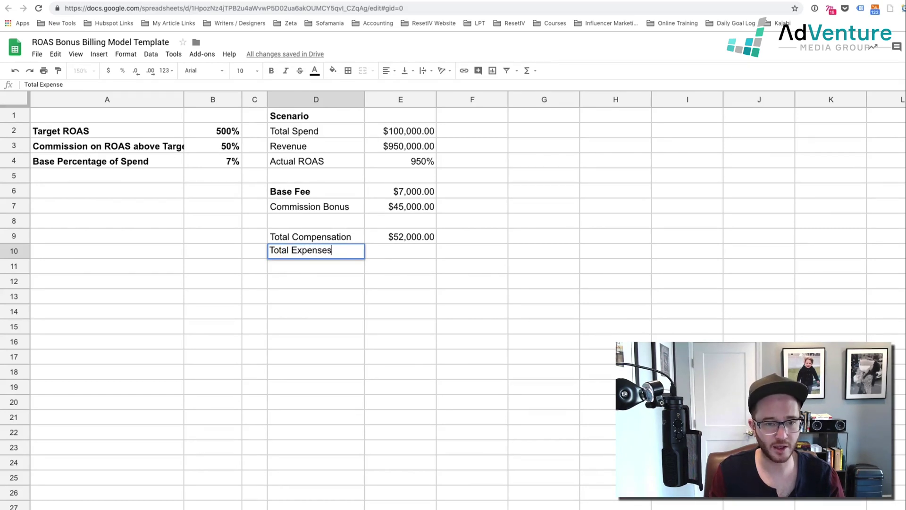
key("Tab")
type("=")
left_click(404, 240)
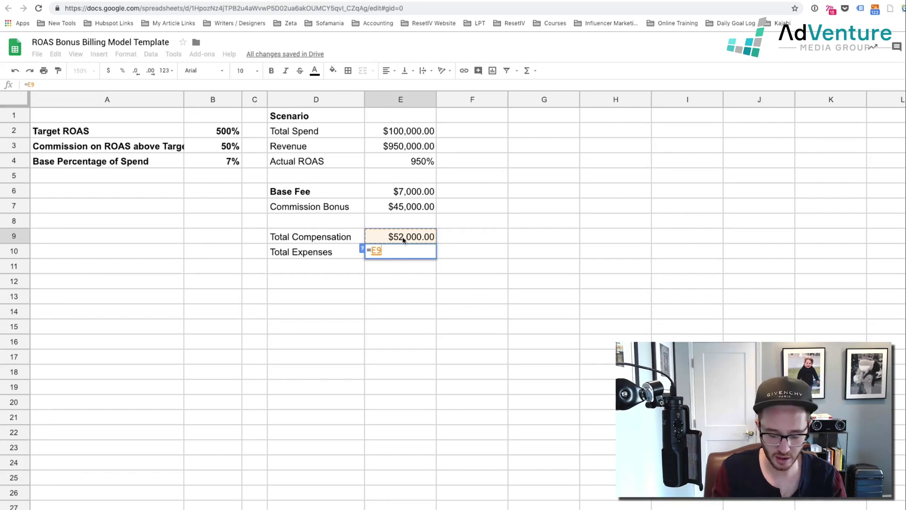
left_click(388, 133)
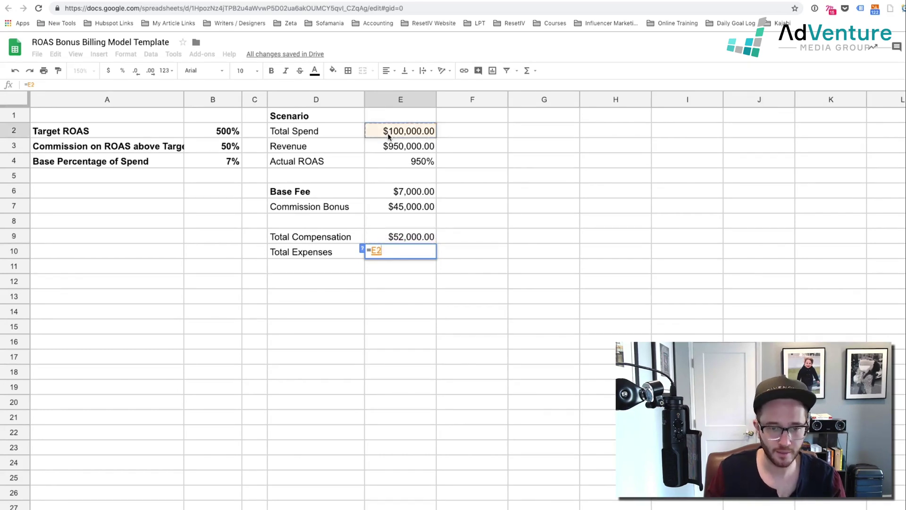
double_click(391, 250)
key("BackSpace")
left_click(391, 241)
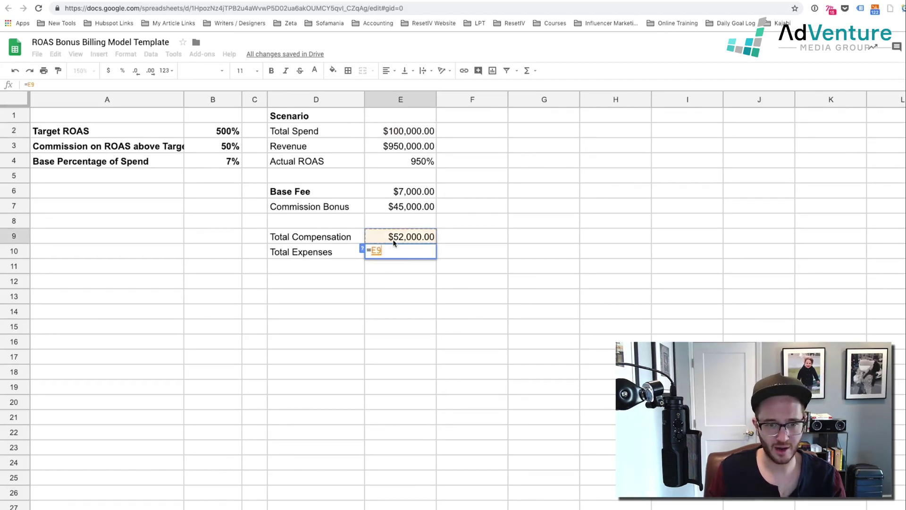
type("+")
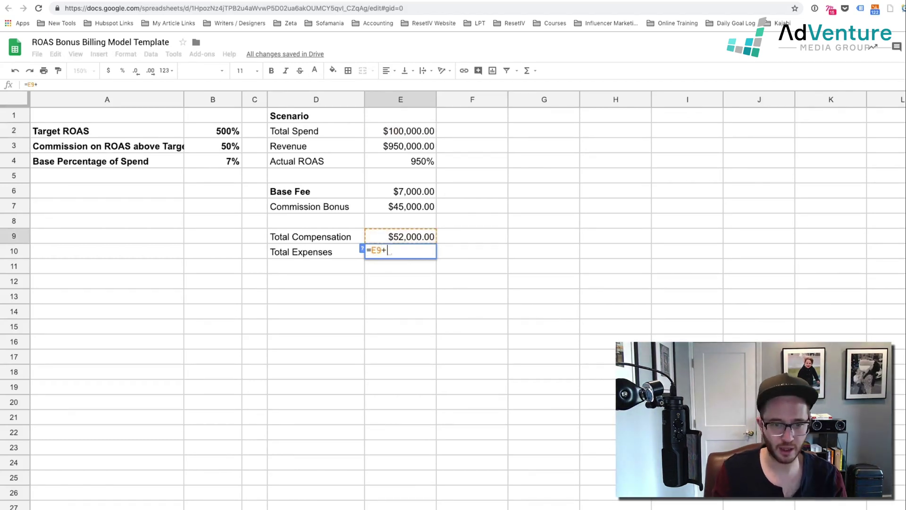
left_click(379, 131)
key("Return")
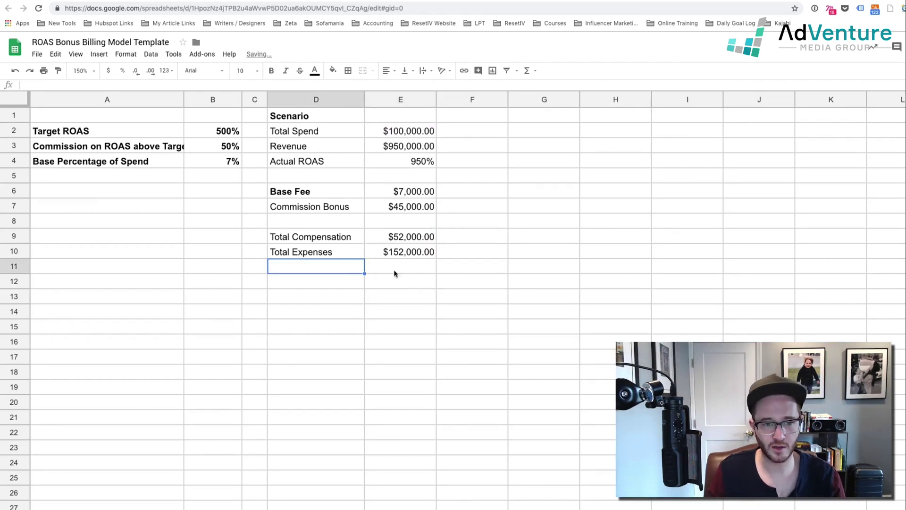
Label D11 'Net ROAS' and enter a first formula in E11 dividing E10 by E3.
type("Net ")
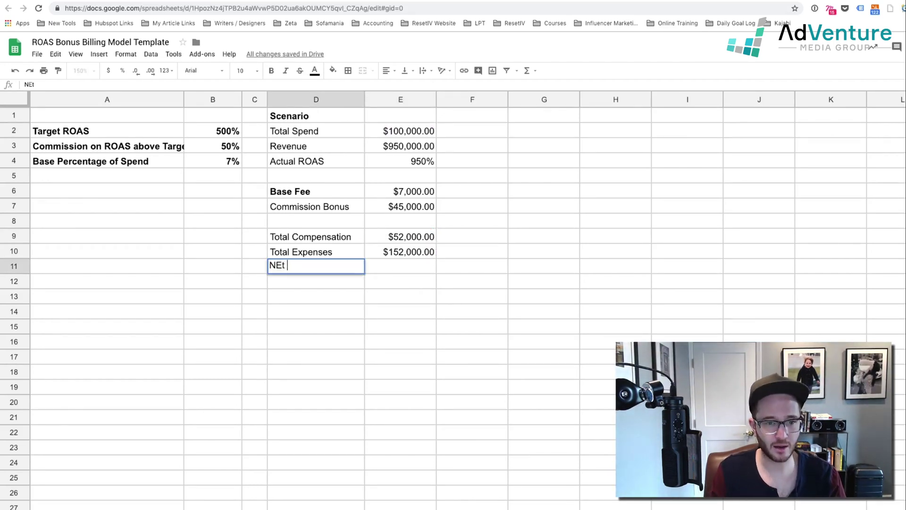
type("ROAS")
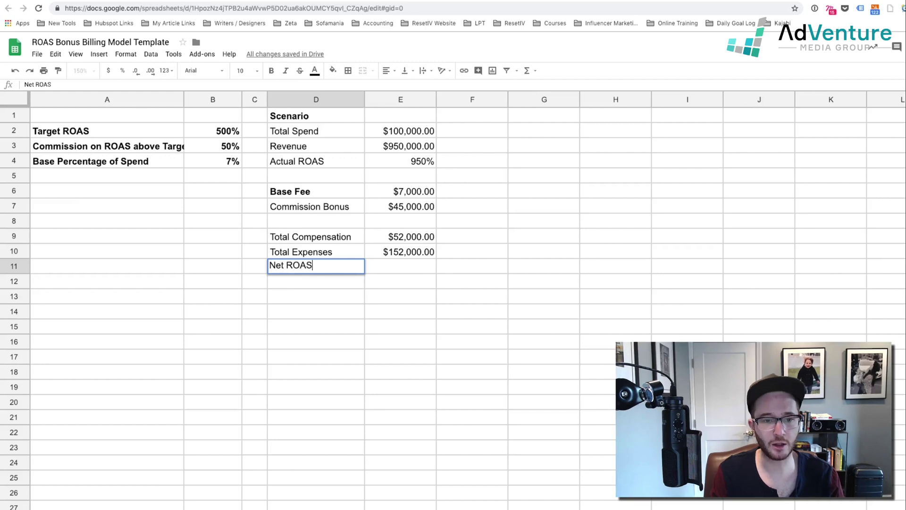
key("Tab")
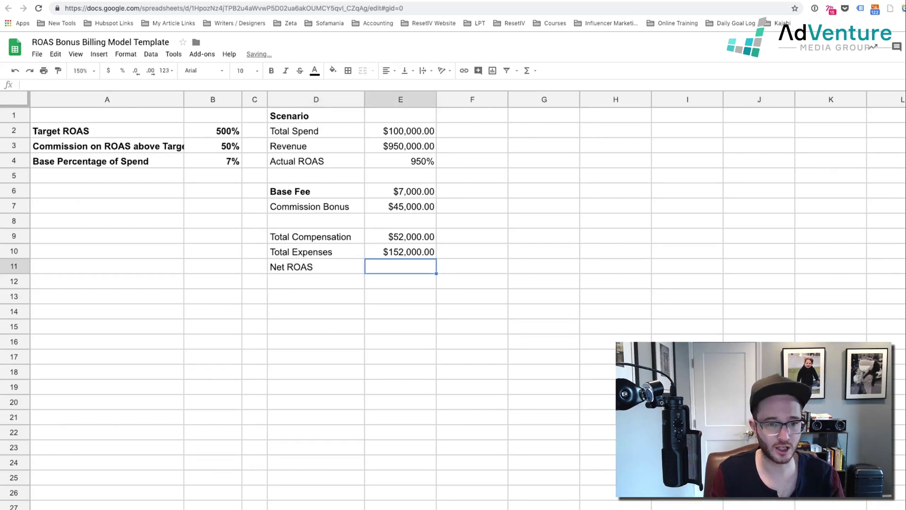
left_click(407, 253)
left_click(403, 266)
type("=")
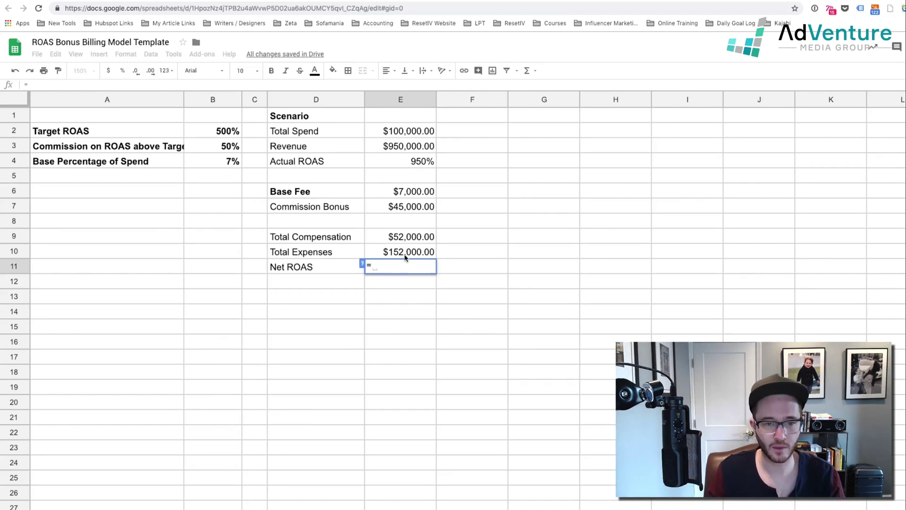
left_click(405, 254)
type("/")
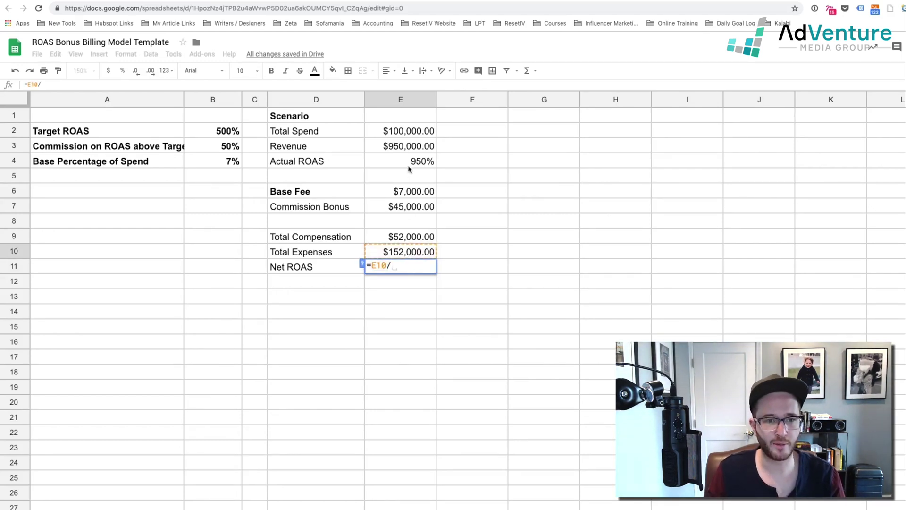
left_click(403, 149)
key("Return")
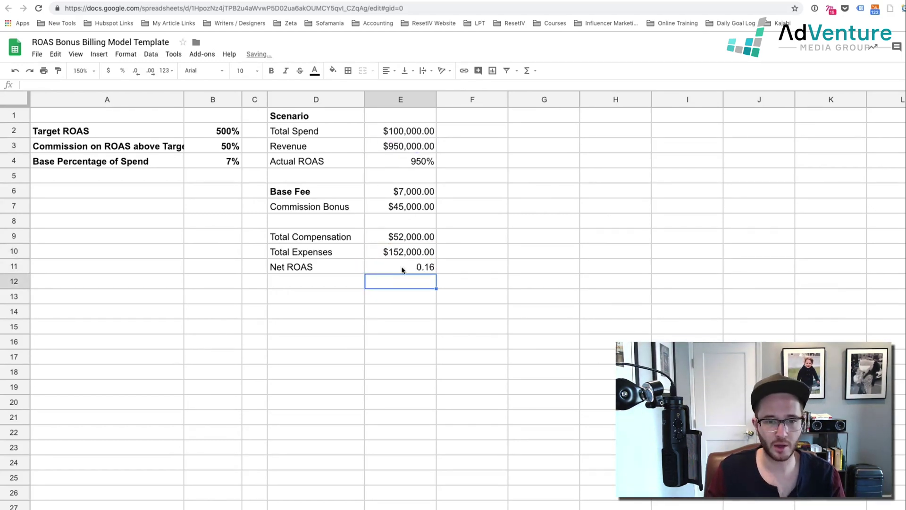
Correct E11 to =E3/E10 and format it as a percentage, showing 625.00%.
left_click(404, 267)
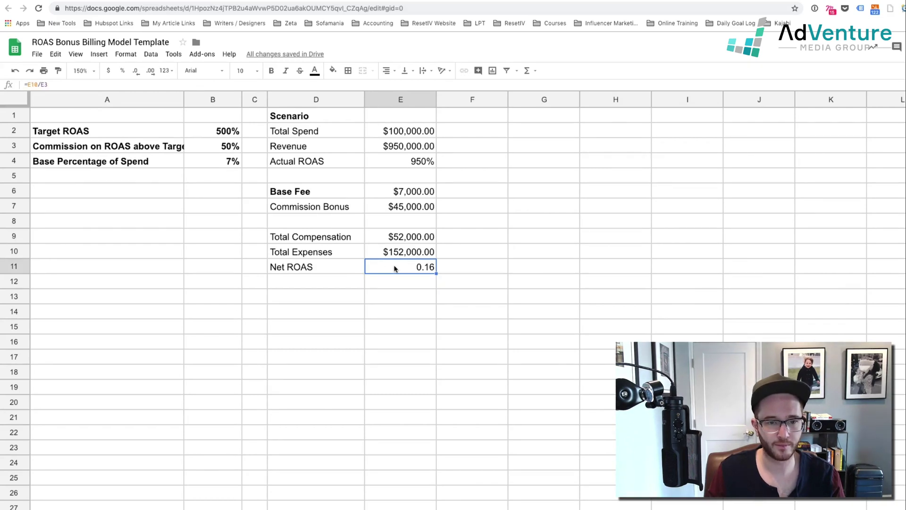
double_click(386, 267)
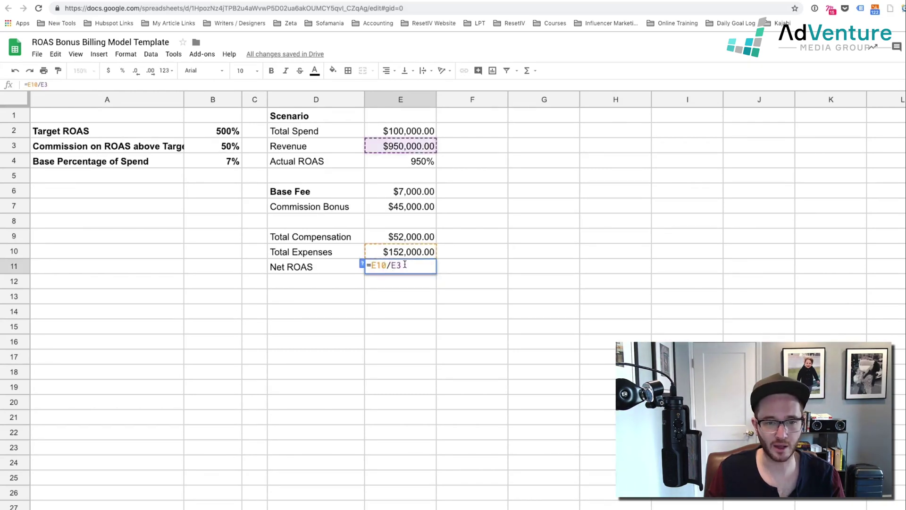
left_click_drag(407, 265, 370, 266)
key("BackSpace")
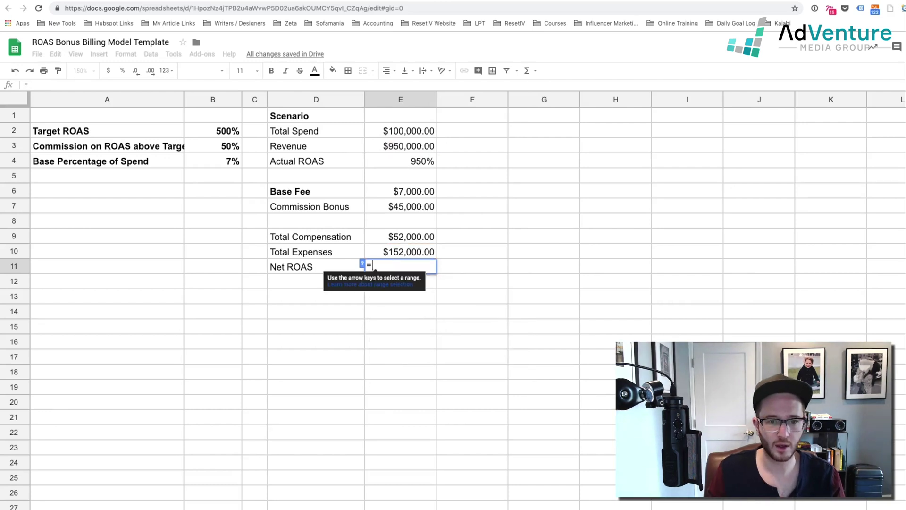
left_click(403, 150)
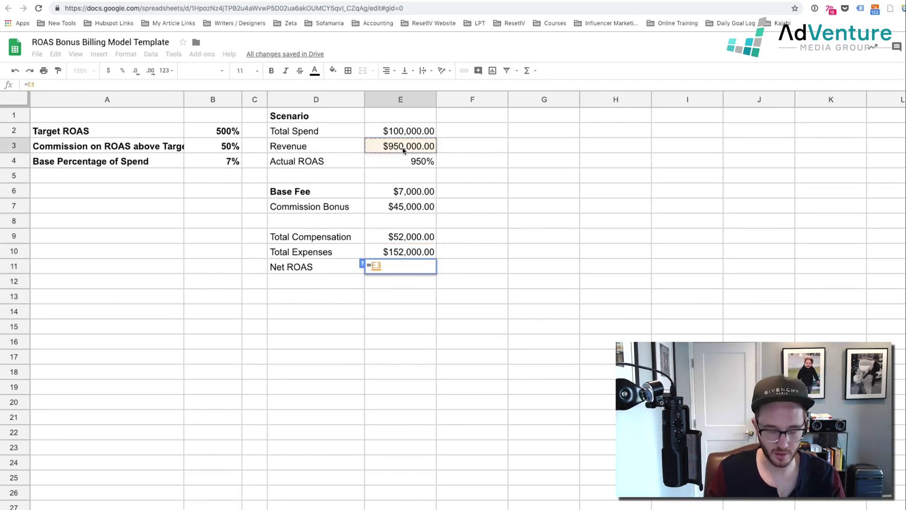
type("/")
left_click(390, 254)
key("Return")
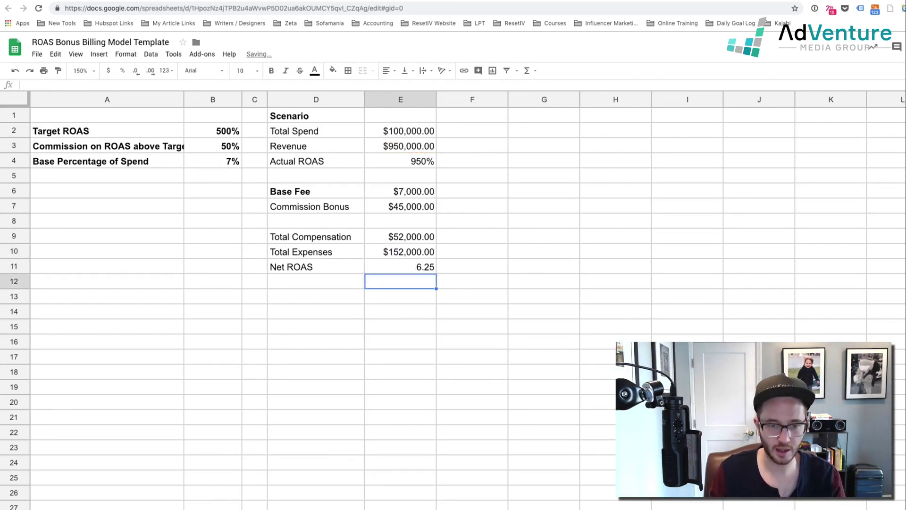
left_click(391, 267)
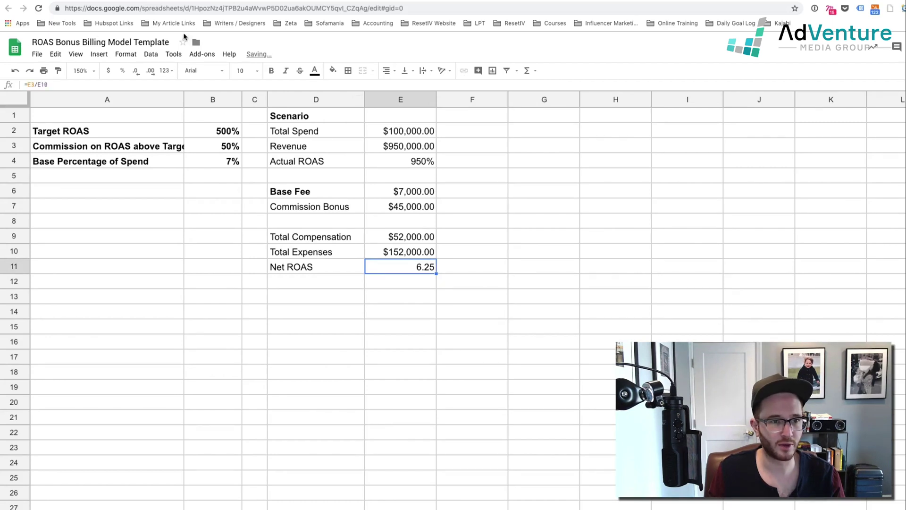
left_click(122, 70)
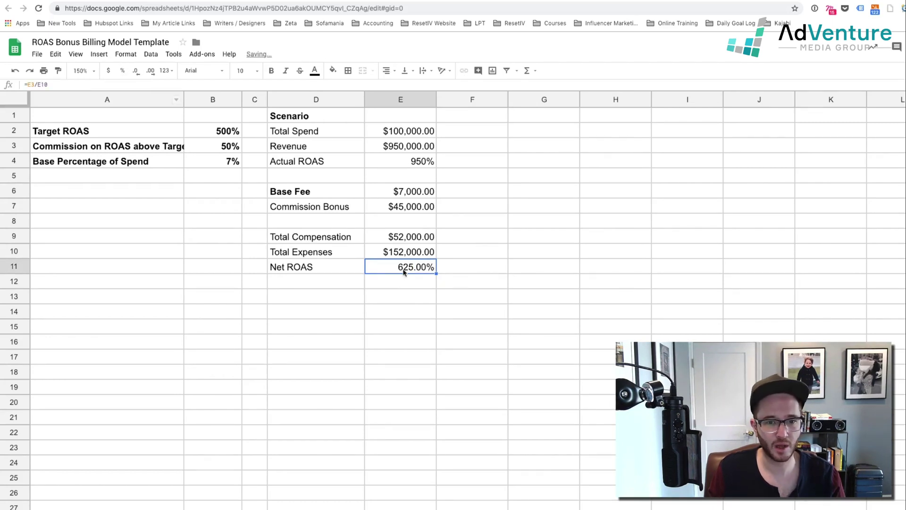
Bold D6:E7 so the Base Fee ($7,000.00) and Commission Bonus ($45,000.00) rows stand out.
left_click(405, 300)
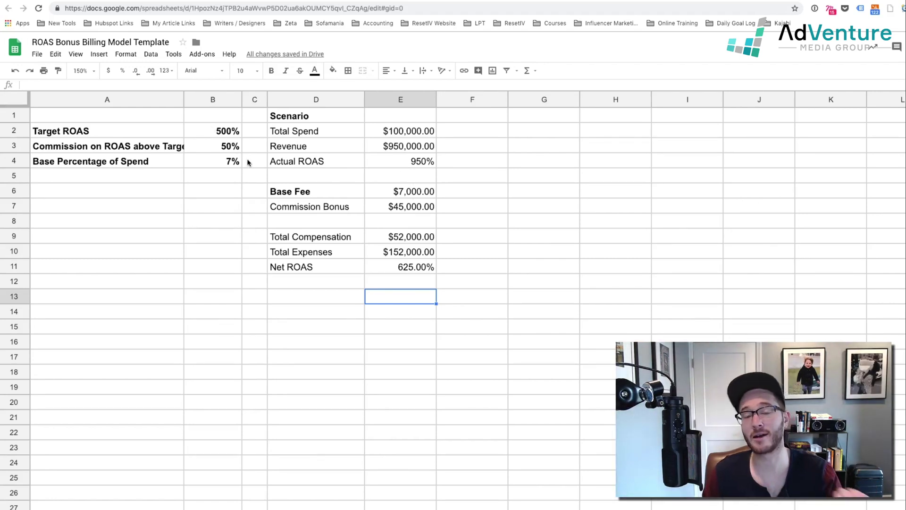
left_click(226, 137)
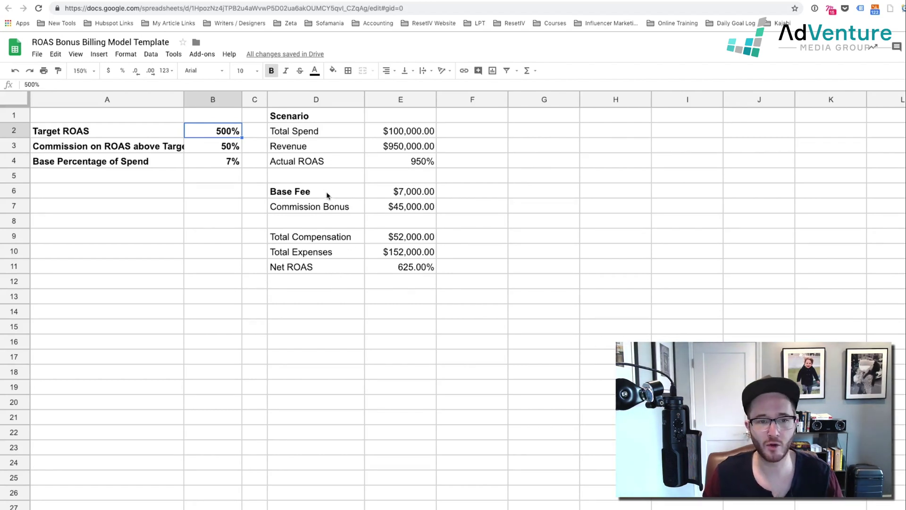
left_click(306, 190)
left_click_drag(306, 190, 382, 206)
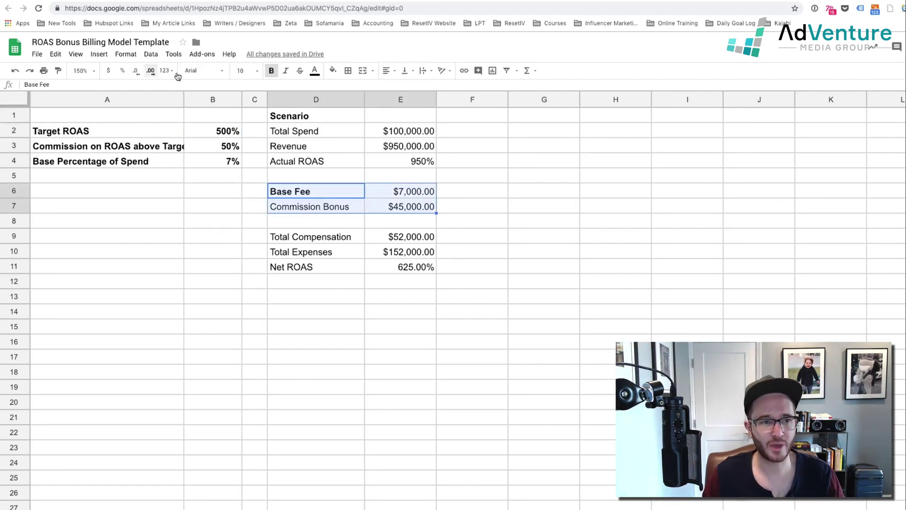
left_click(267, 74)
left_click(267, 74)
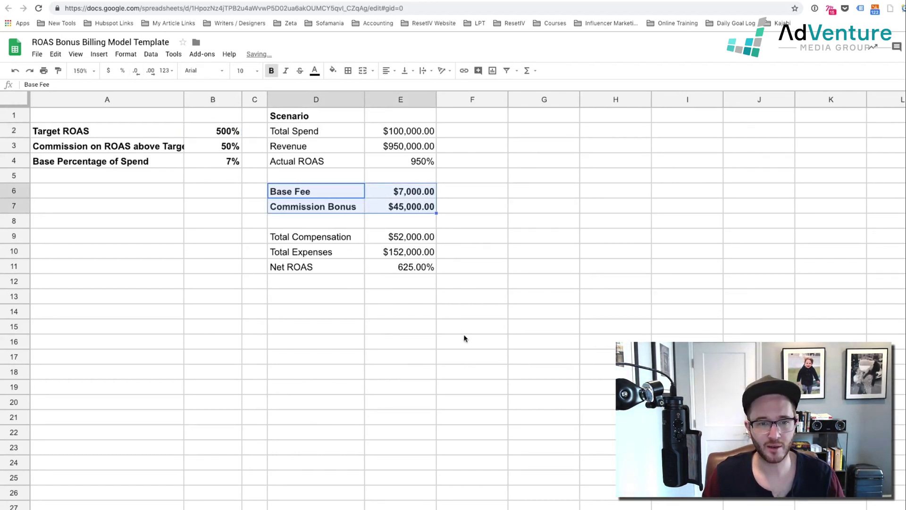
left_click(456, 343)
key("shift+Up")
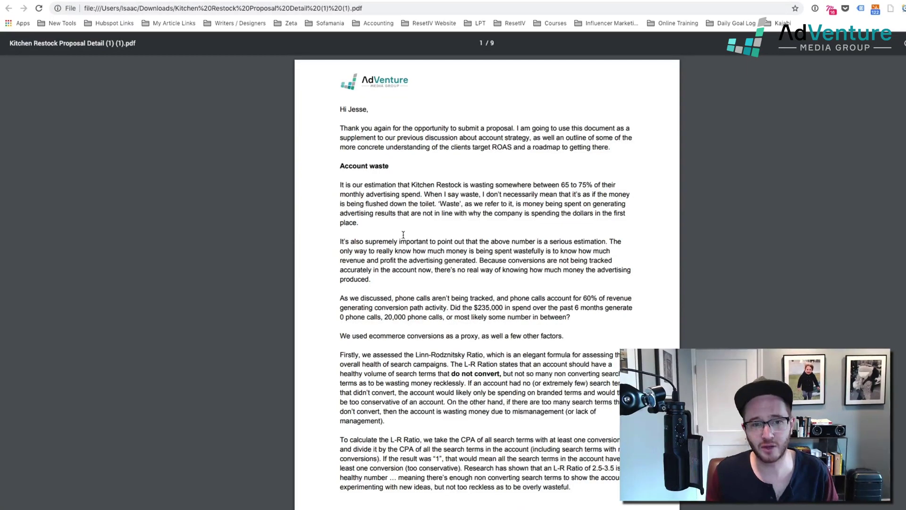
Zoom in and scroll to page 6's table: 1000% target ROAS, 6% base, $3,000.00 Base Fee.
scroll(403, 234, "down", 3)
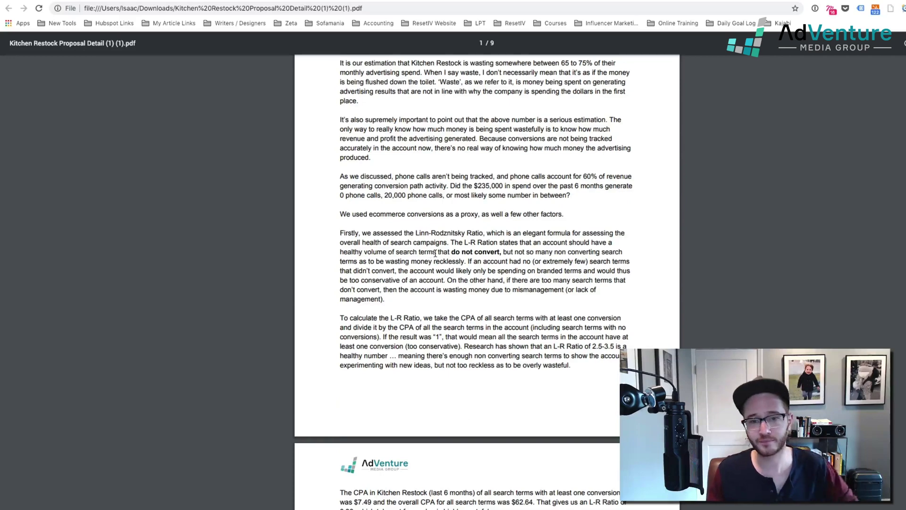
scroll(435, 254, "down", 7)
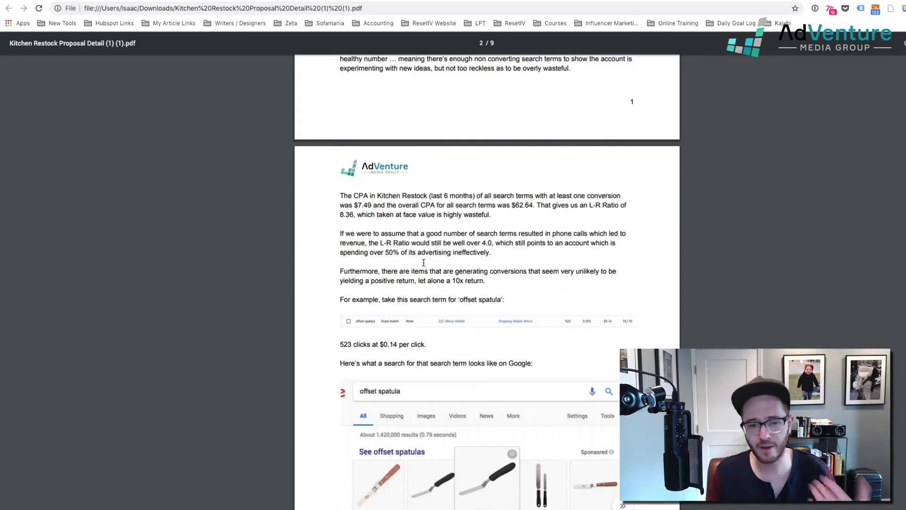
scroll(423, 262, "down", 9)
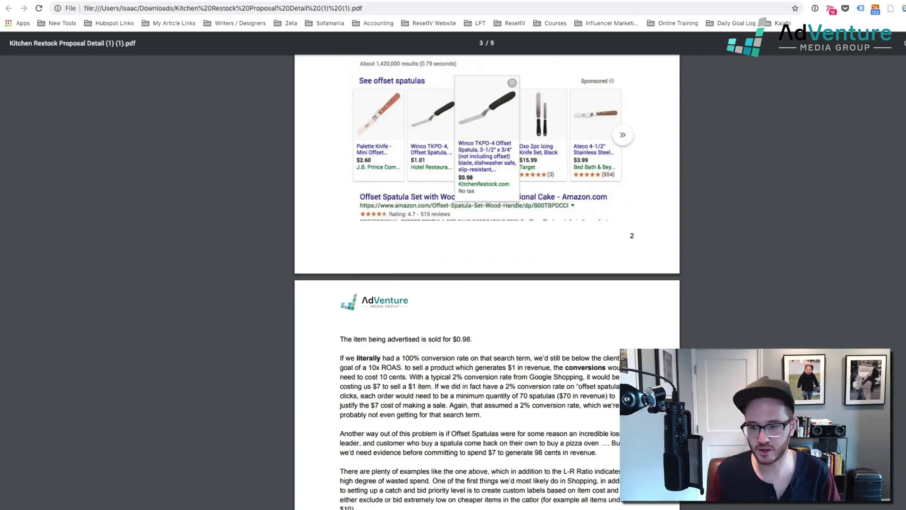
key("super+equal")
key("super+equal")
key("super+equal")
scroll(487, 283, "down", 5)
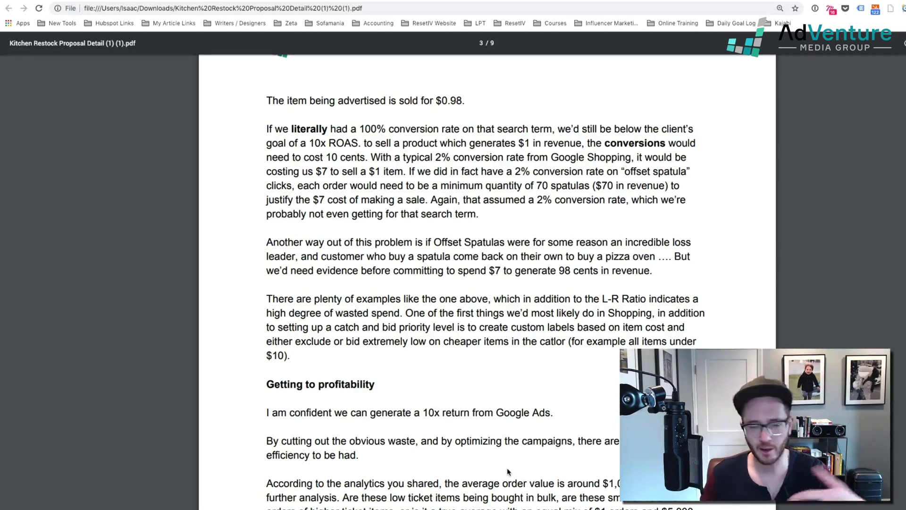
scroll(504, 466, "down", 3)
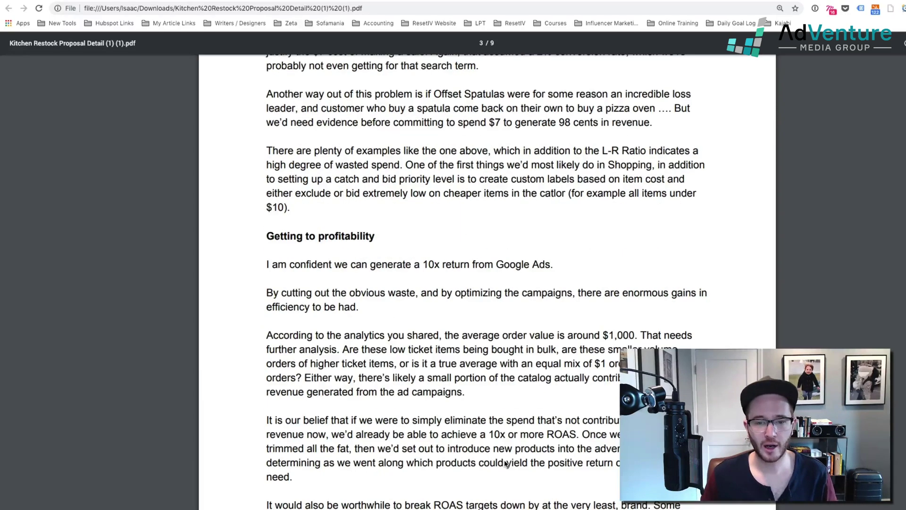
scroll(506, 464, "down", 15)
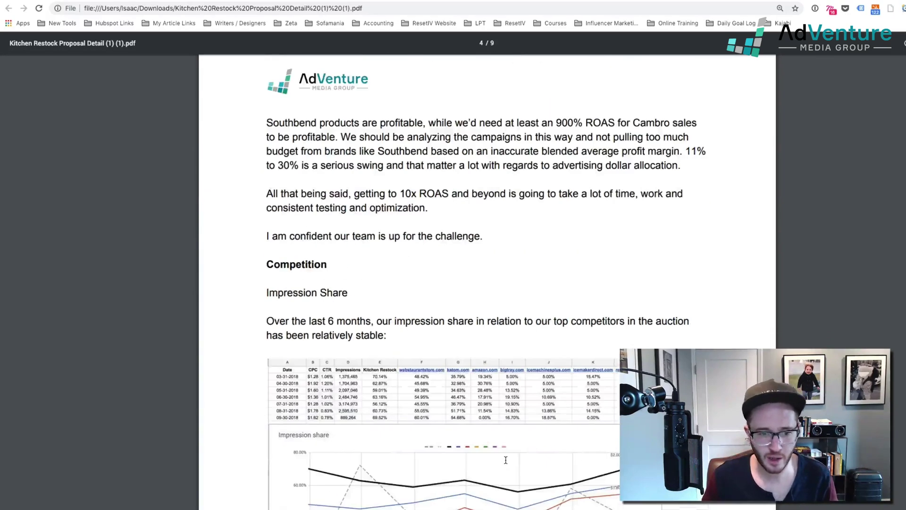
scroll(505, 461, "down", 2)
scroll(506, 457, "up", 5)
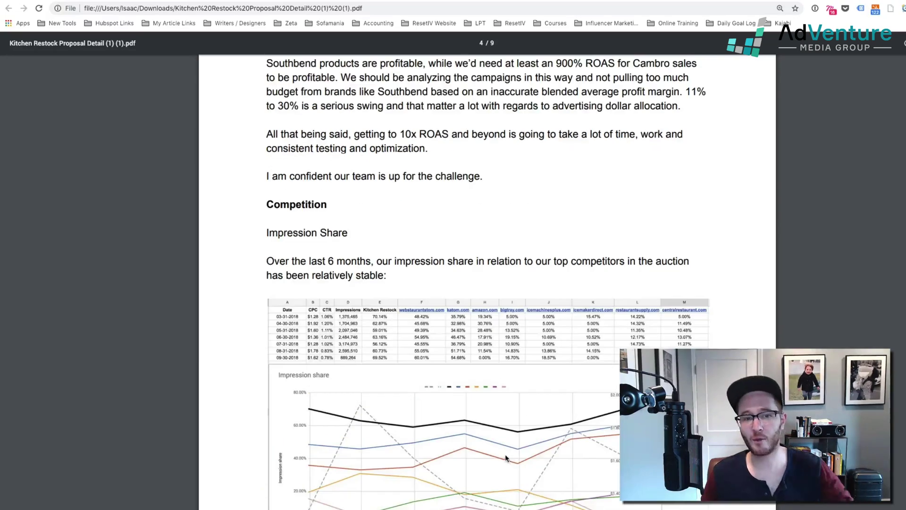
scroll(506, 456, "down", 8)
scroll(506, 454, "up", 3)
scroll(506, 453, "down", 10)
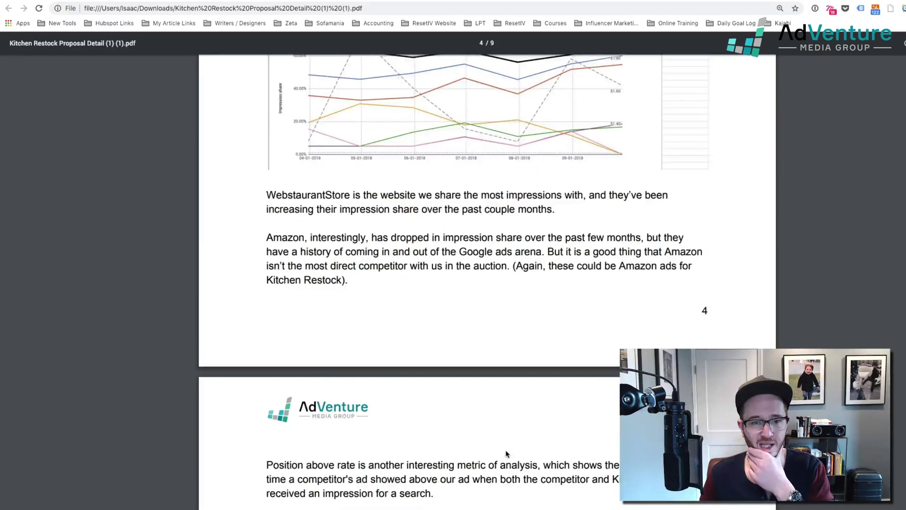
scroll(506, 453, "down", 14)
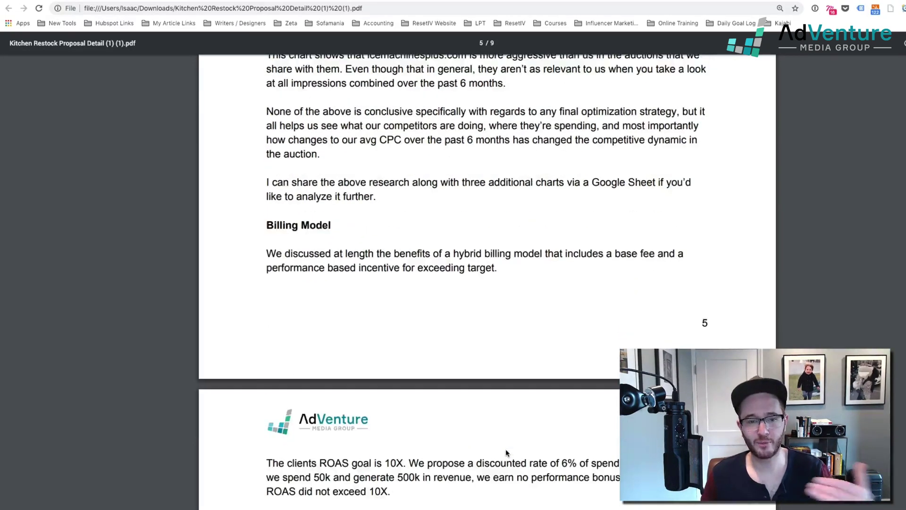
scroll(505, 449, "down", 4)
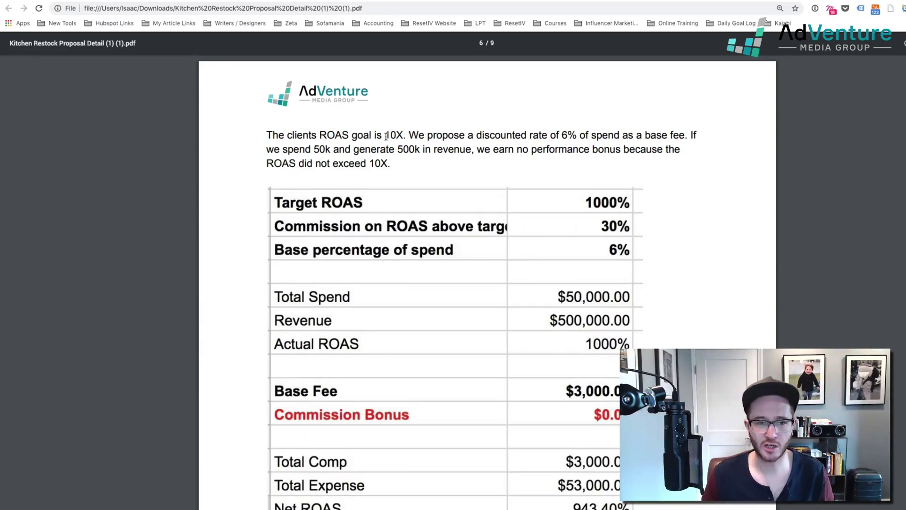
Highlight the 6% base fee rate and the 500k revenue figure in the example paragraph.
left_click_drag(385, 136, 412, 136)
left_click(408, 138)
scroll(408, 138, "down", 1)
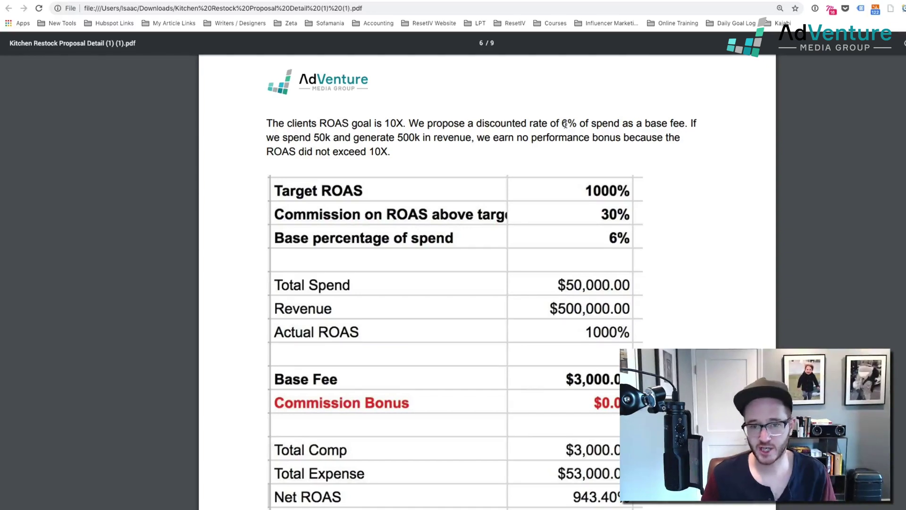
left_click_drag(578, 123, 563, 124)
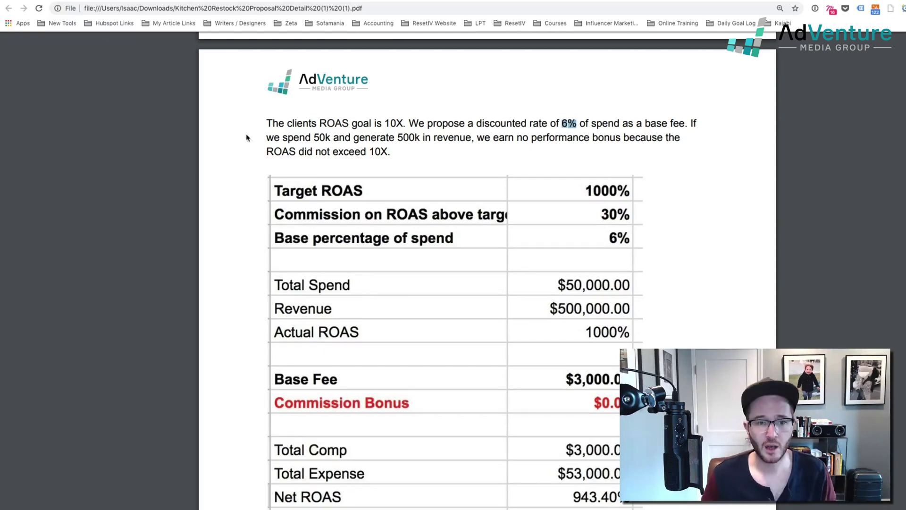
left_click_drag(397, 138, 325, 138)
Scroll past the table to the $0.00 Commission Bonus and 943.40% Net ROAS results.
scroll(425, 144, "down", 1)
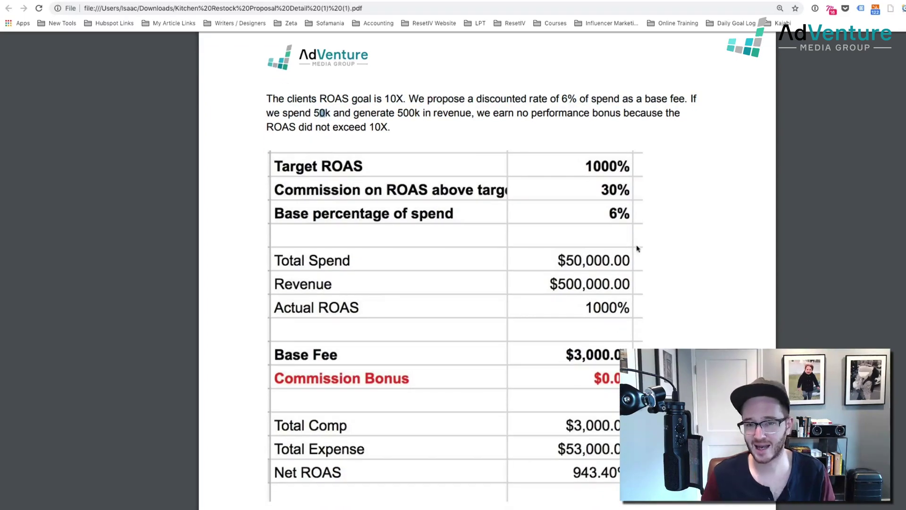
scroll(597, 451, "down", 2)
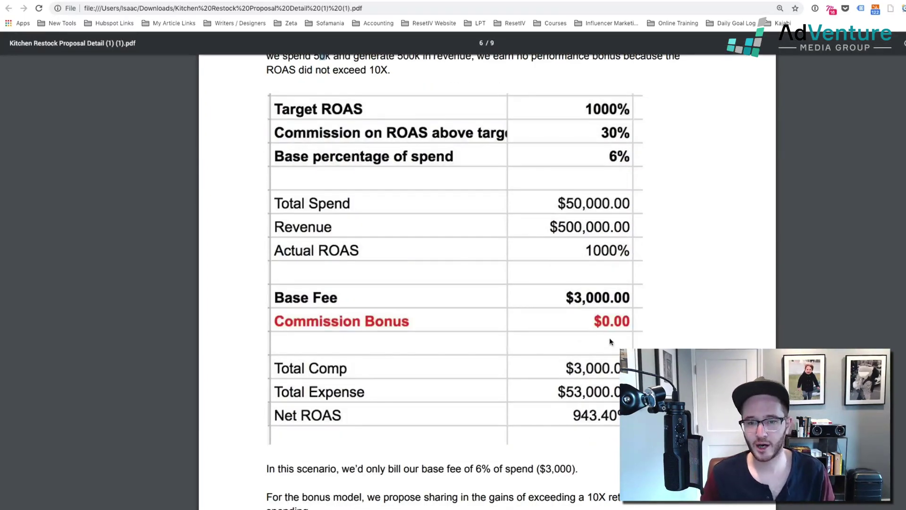
scroll(642, 336, "down", 1)
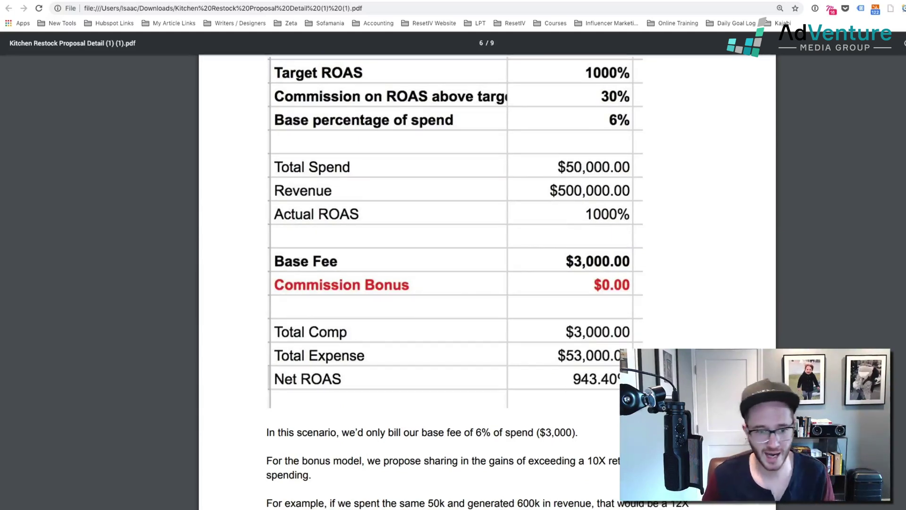
scroll(453, 283, "down", 1)
scroll(453, 283, "down", 1)
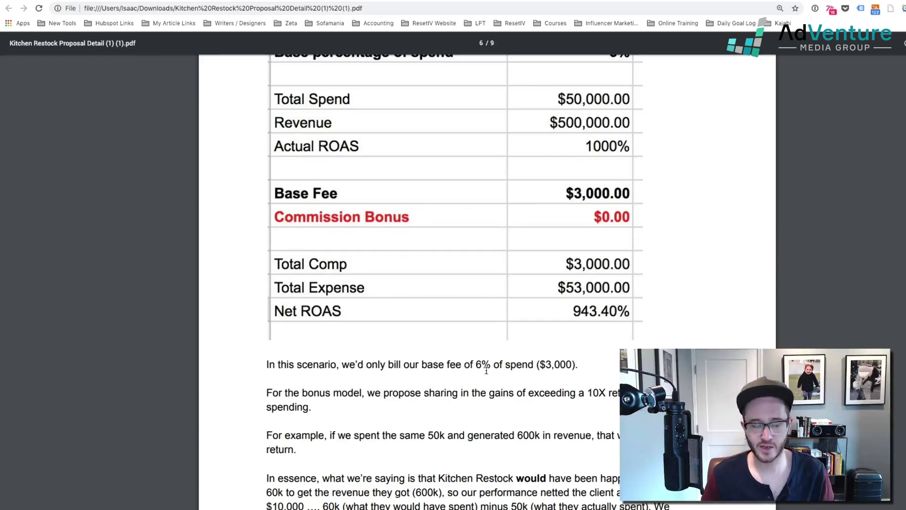
scroll(484, 373, "down", 1)
scroll(485, 374, "down", 2)
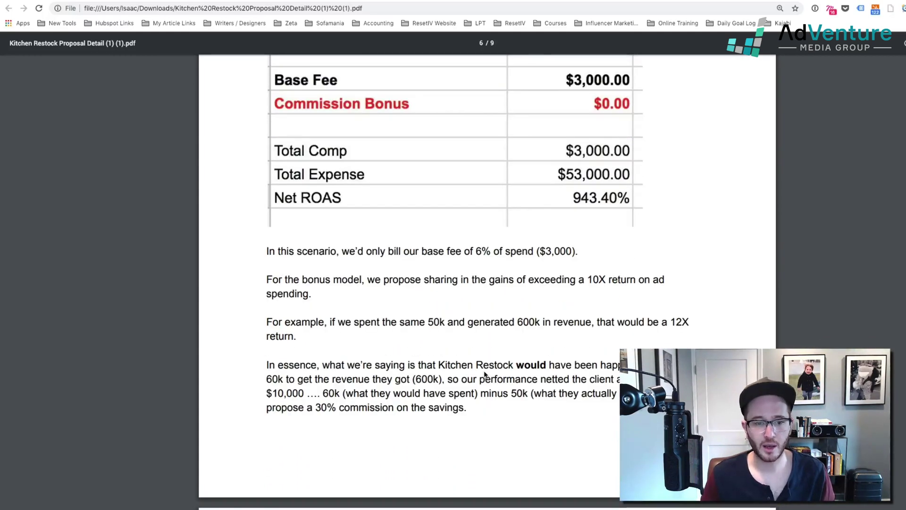
Highlight the $10,000 savings figure, then reach page 7's 1200% ROAS, $3,000.00 bonus example.
scroll(484, 374, "down", 1)
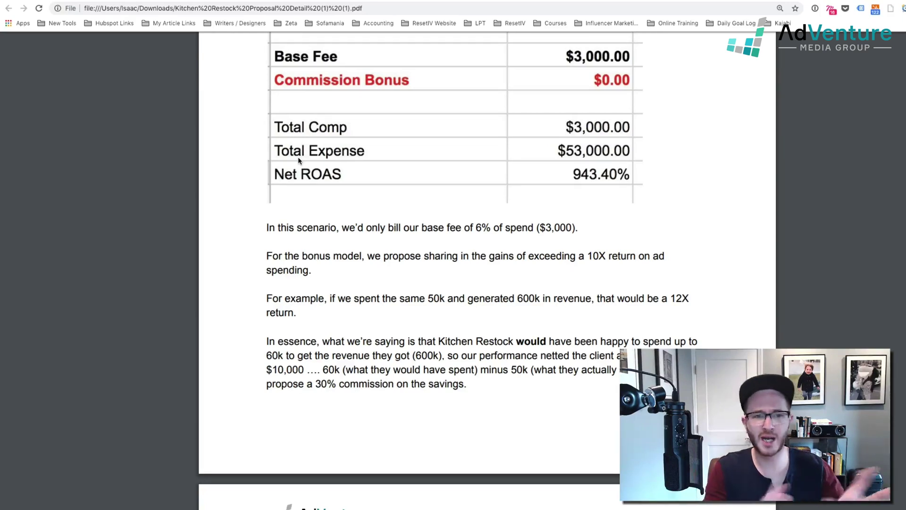
scroll(298, 159, "down", 1)
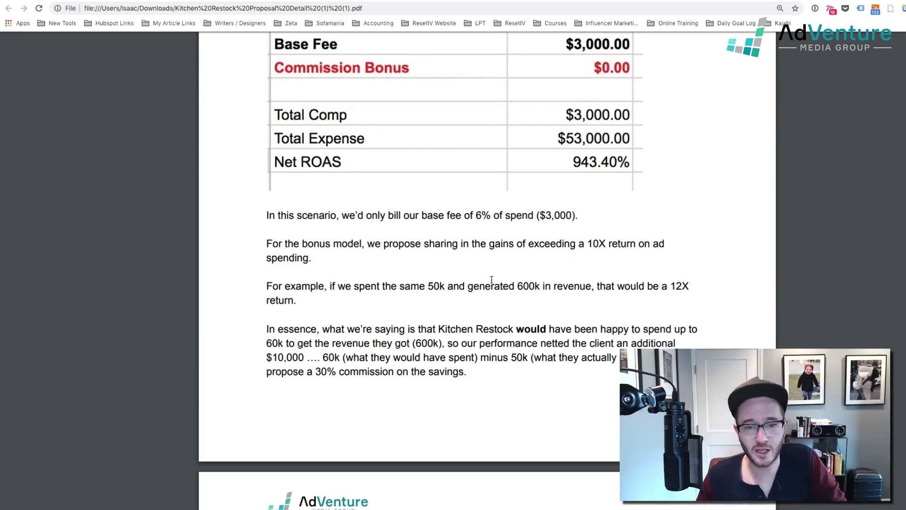
scroll(388, 306, "down", 2)
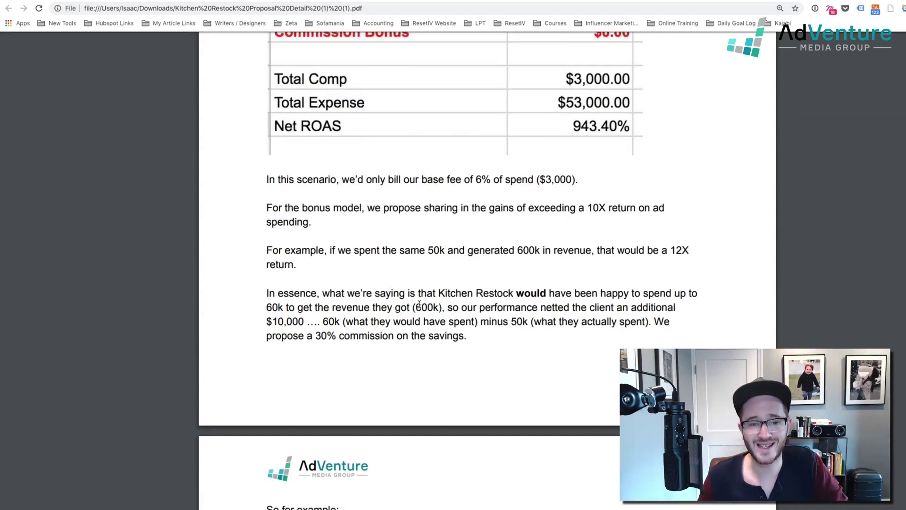
scroll(470, 297, "down", 1)
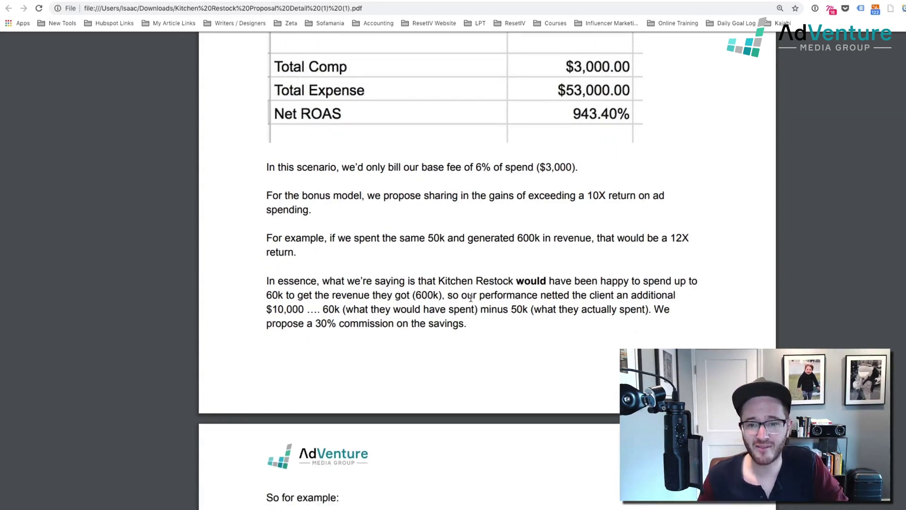
scroll(470, 298, "down", 1)
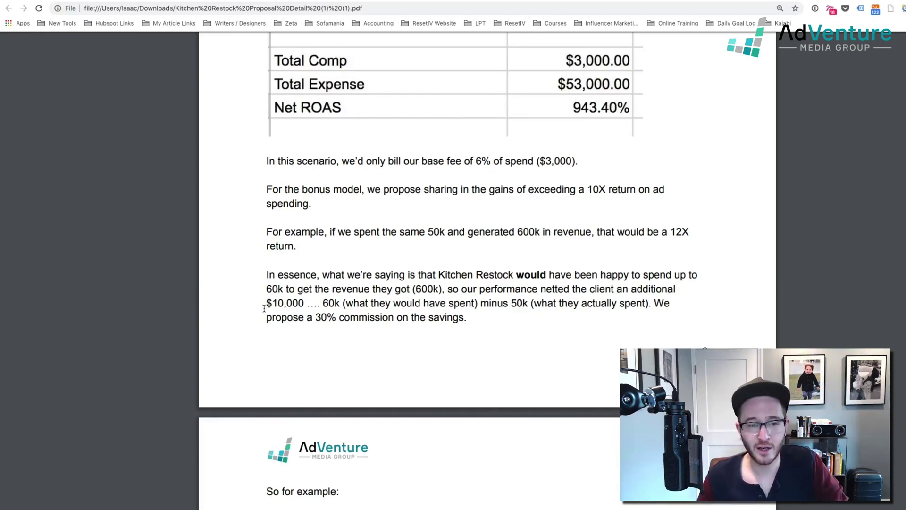
left_click_drag(263, 308, 331, 299)
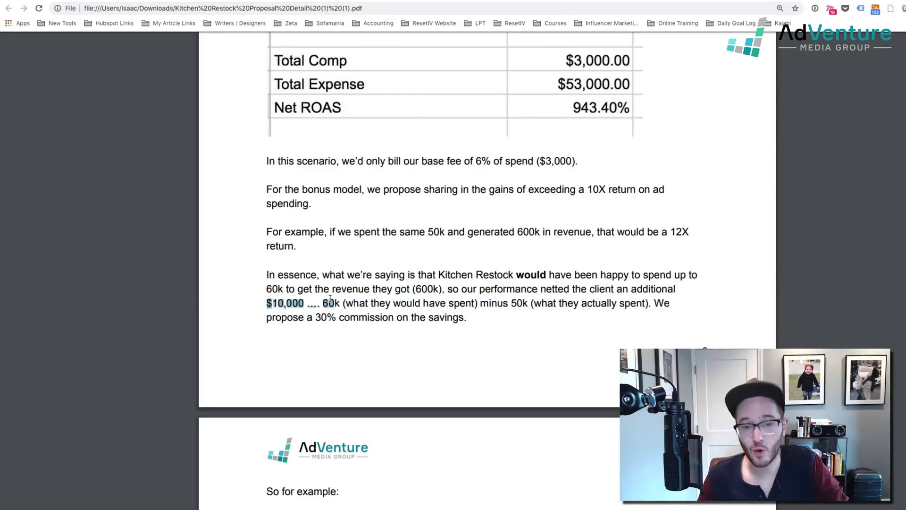
scroll(331, 298, "down", 2)
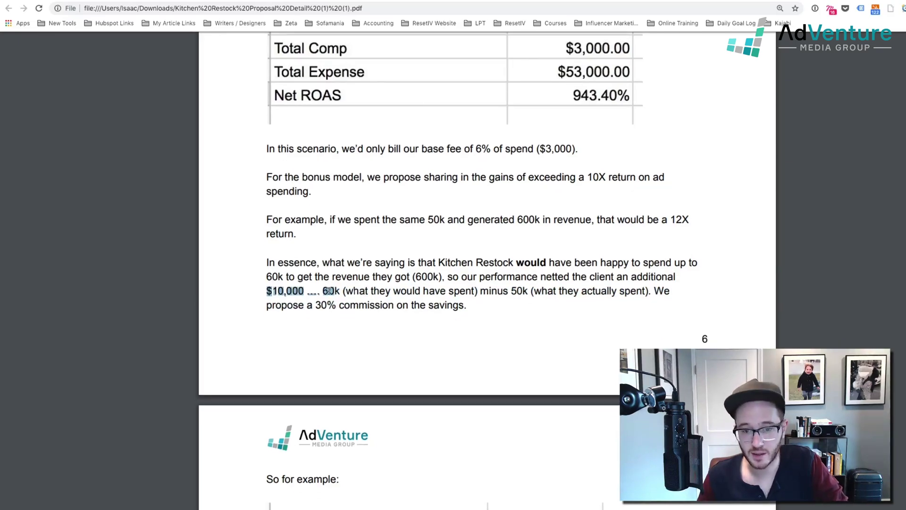
left_click(483, 296)
scroll(314, 300, "down", 9)
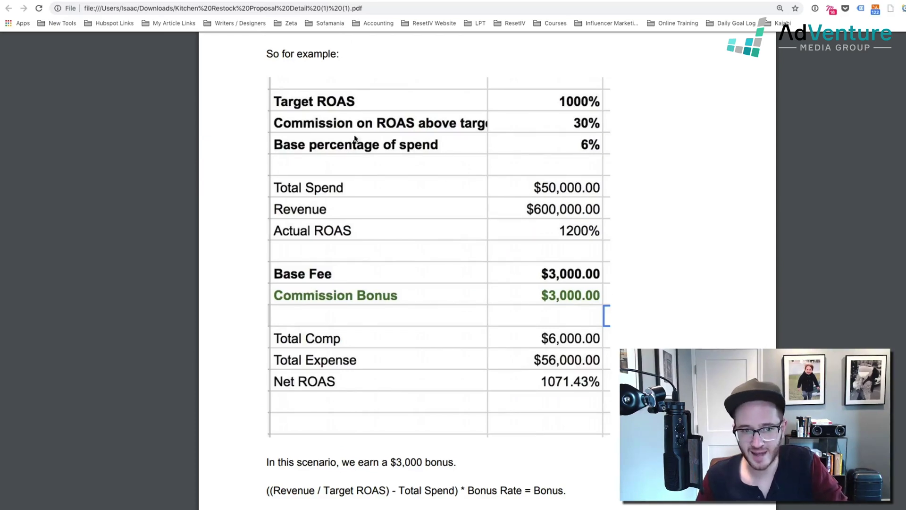
Skim down through pages 8 and 9, then scroll back up to page 1.
scroll(373, 249, "down", 12)
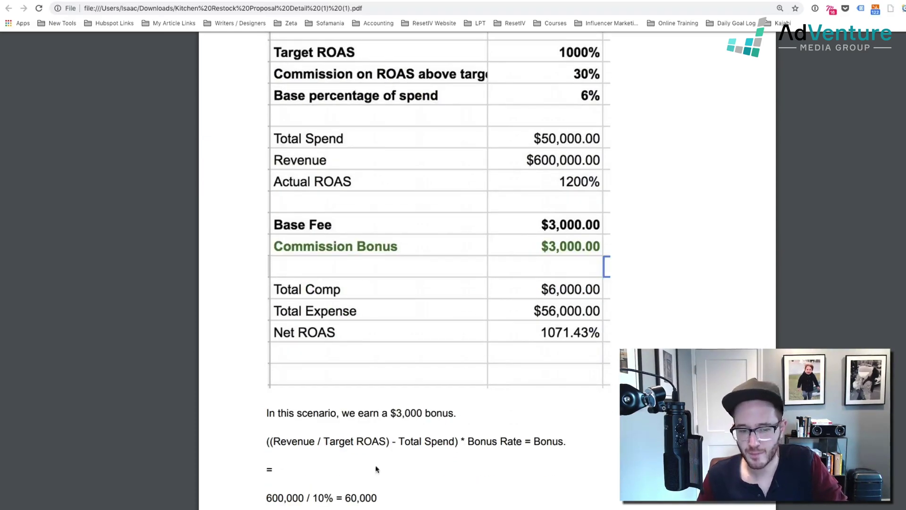
scroll(374, 469, "down", 15)
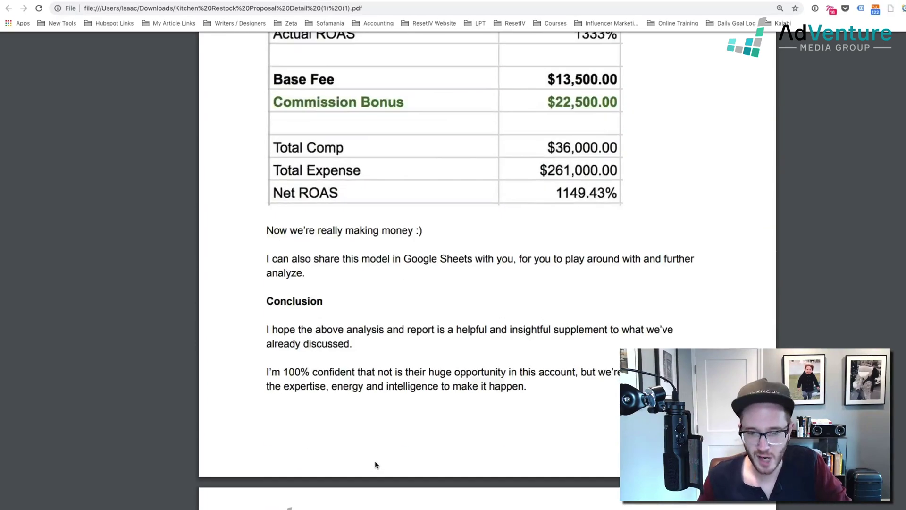
scroll(374, 451, "up", 20)
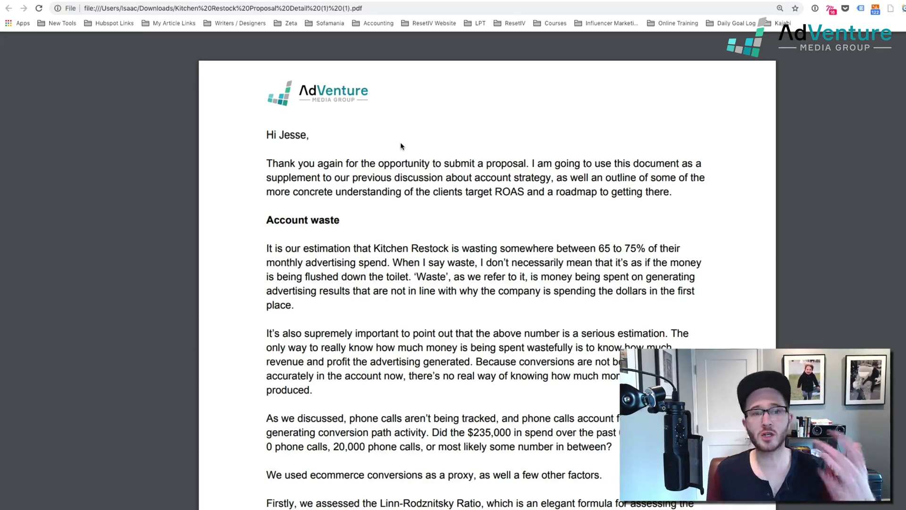
Return to the ROAS Bonus Billing Model Template tab with Ctrl+Tab.
key("ctrl+Tab")
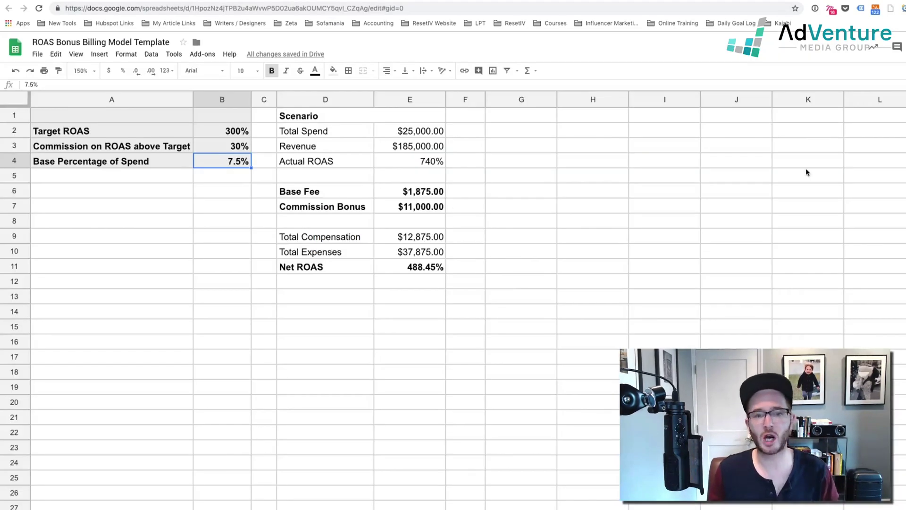